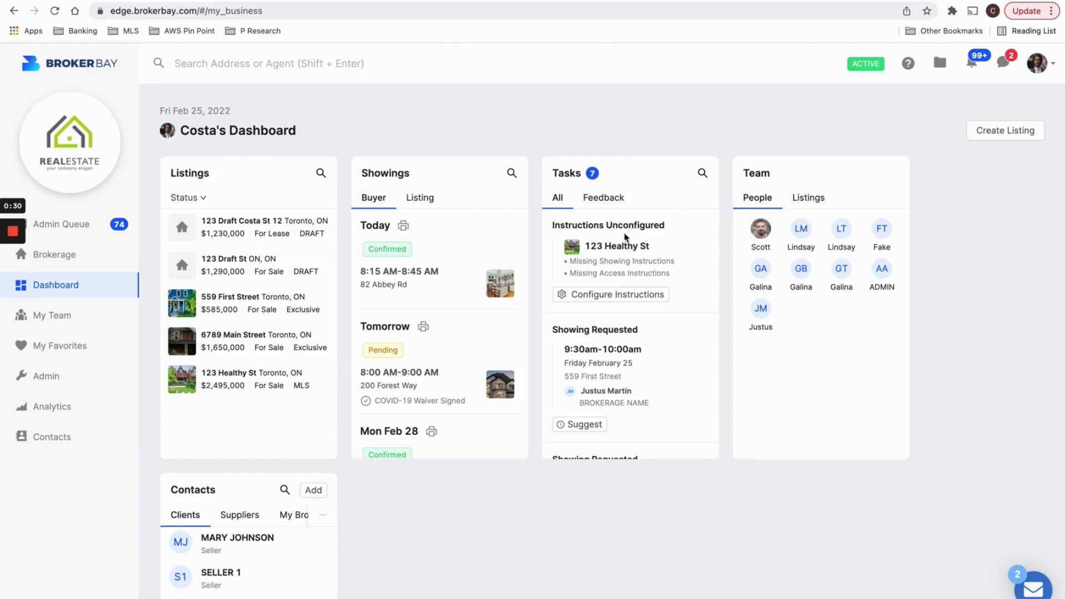
# Review the Instructions Unconfigured task and its missing Showing Instructions note.
pyautogui.scroll(5, 626, 233)
pyautogui.moveTo(459, 215); pyautogui.dragTo(740, 215)
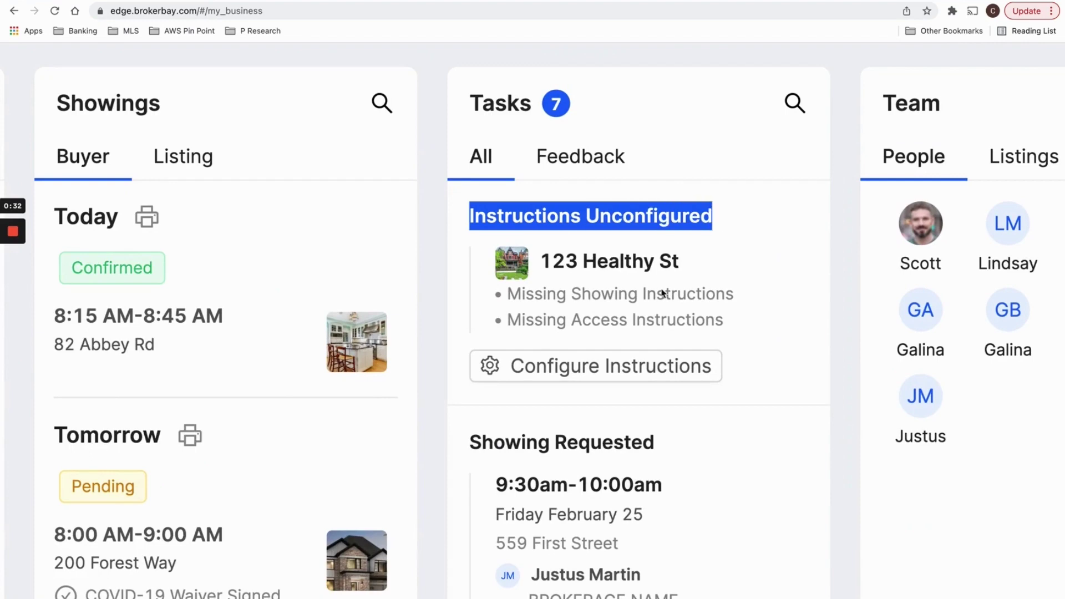
pyautogui.moveTo(571, 294); pyautogui.dragTo(733, 294)
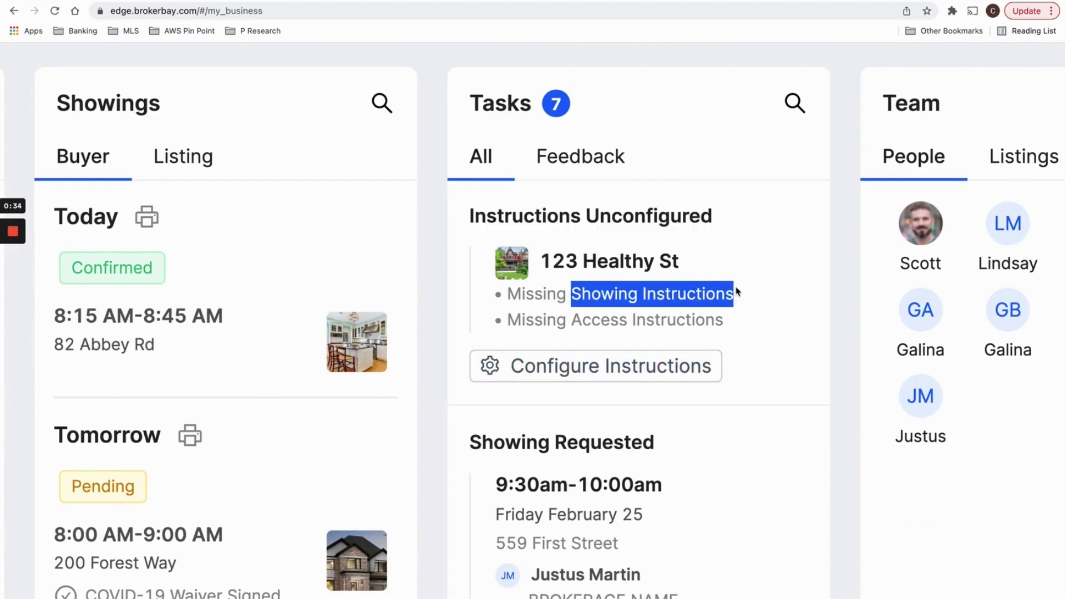
pyautogui.scroll(-5, 733, 294)
pyautogui.click(655, 139)
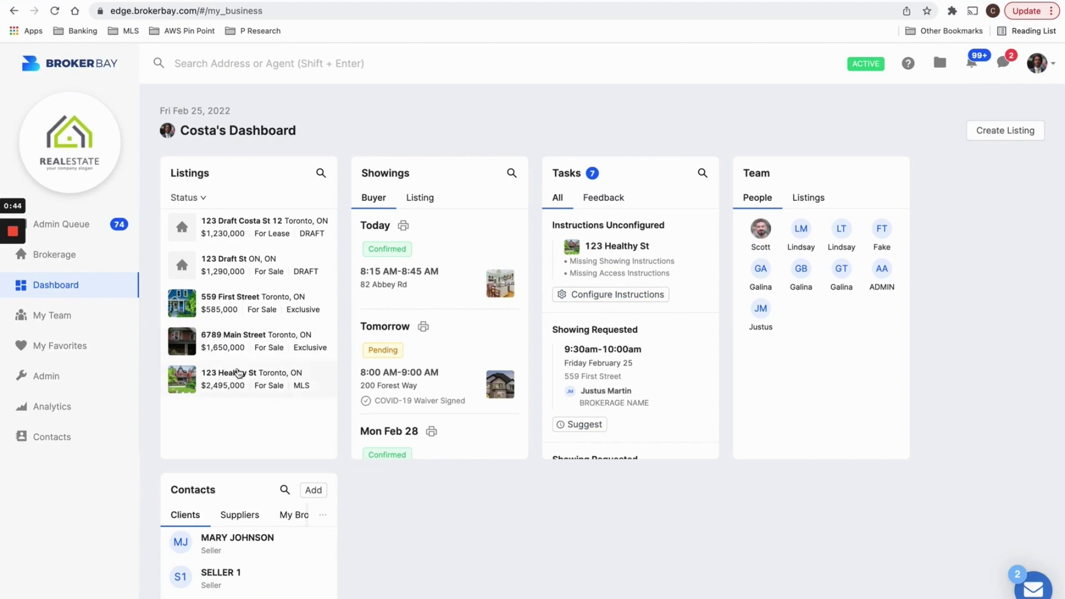
# Open the 123 Healthy St listing and check its showing-settings-not-configured warning.
pyautogui.click(236, 380)
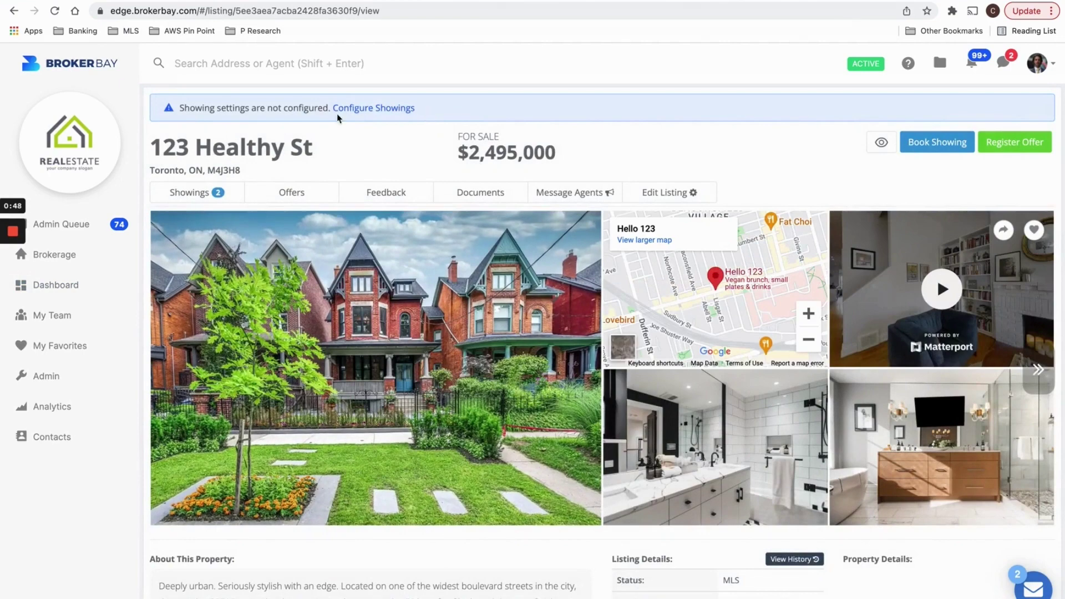
pyautogui.moveTo(417, 109); pyautogui.dragTo(189, 104)
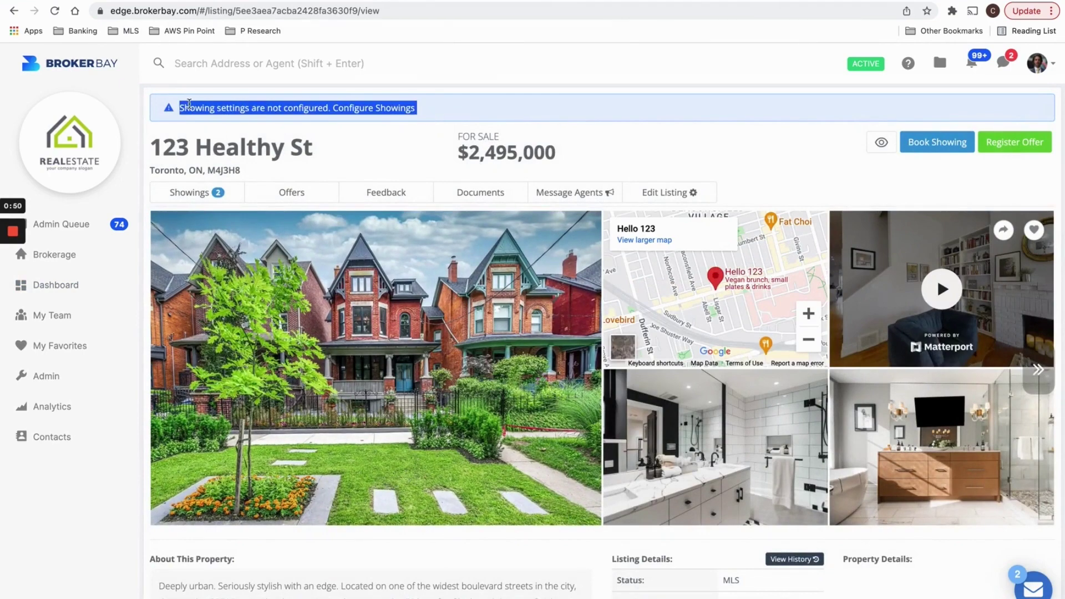
pyautogui.click(238, 107)
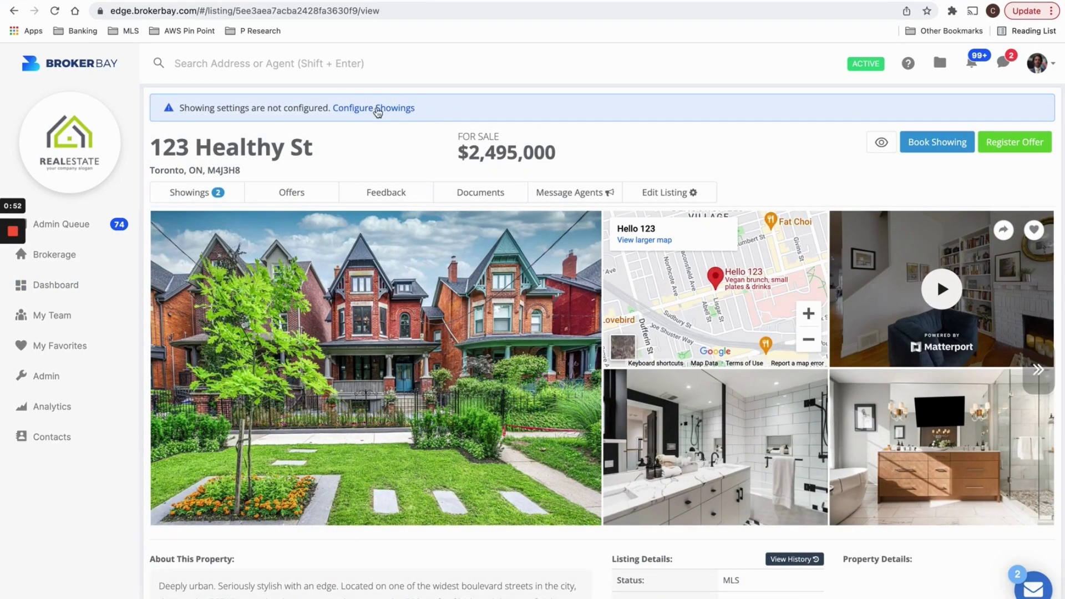
# Bring up the Showing Configuration page for 123 Healthy St and look over its settings.
pyautogui.click(377, 110)
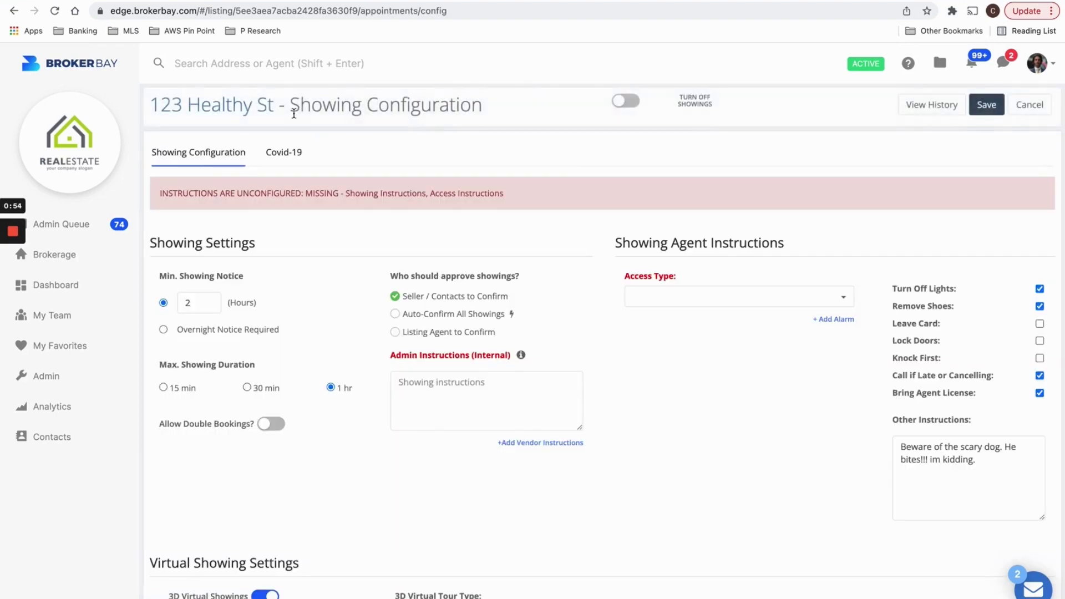
pyautogui.moveTo(294, 113); pyautogui.dragTo(474, 112)
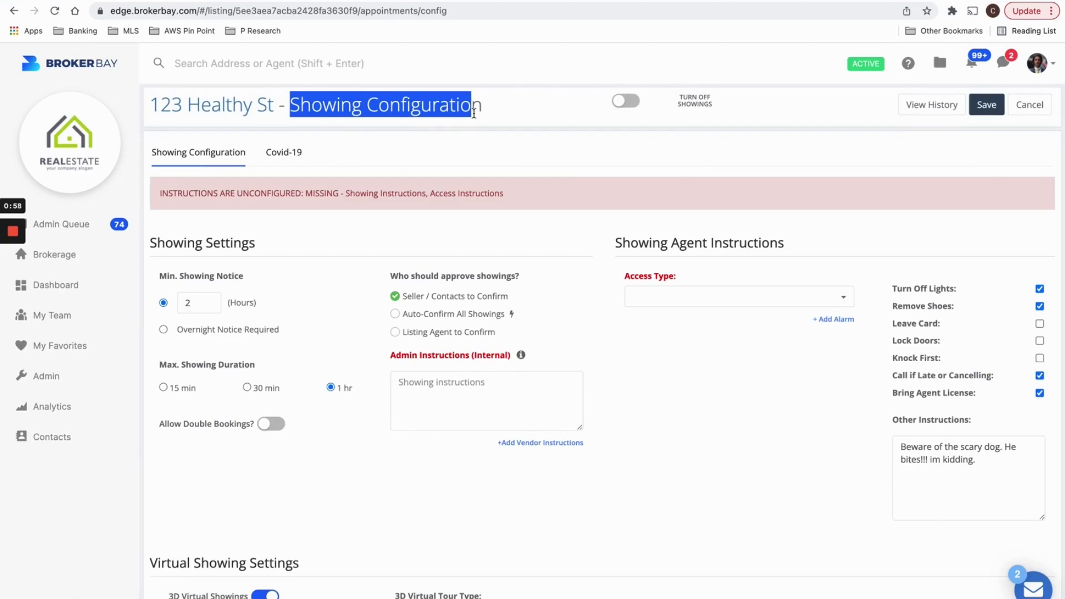
pyautogui.click(435, 269)
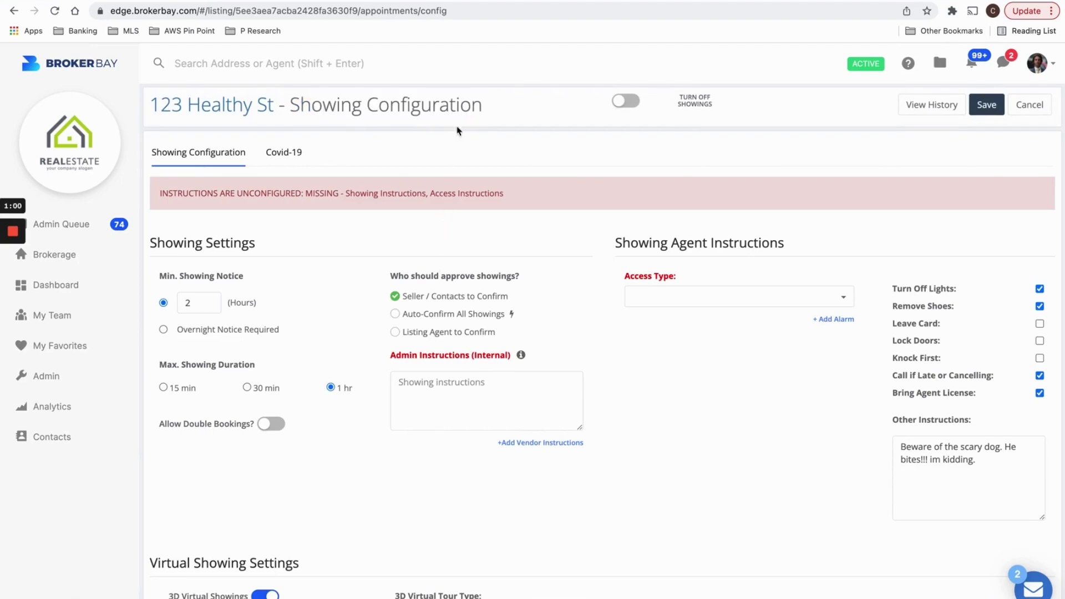
pyautogui.scroll(-6, 427, 380)
pyautogui.scroll(-15, 428, 381)
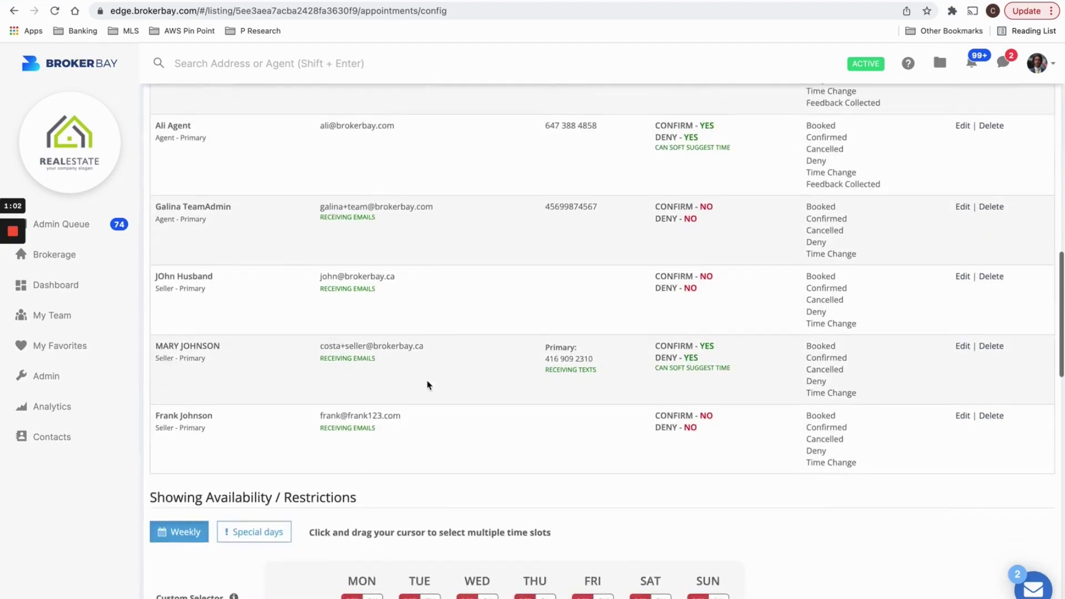
pyautogui.scroll(20, 426, 380)
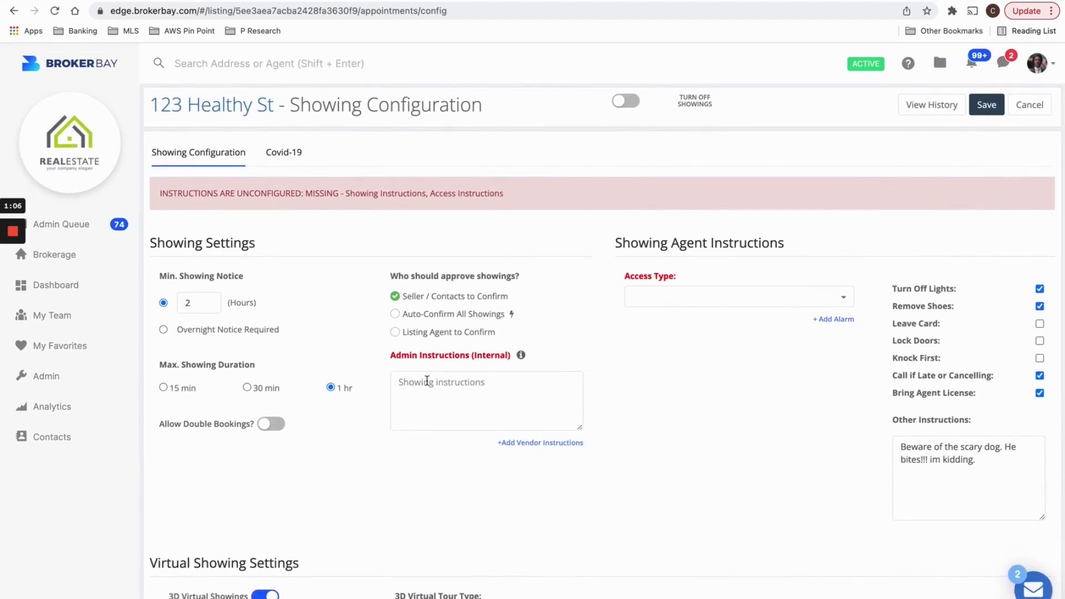
# Set the Min. Showing Notice to 4 hours.
pyautogui.moveTo(161, 277); pyautogui.dragTo(245, 283)
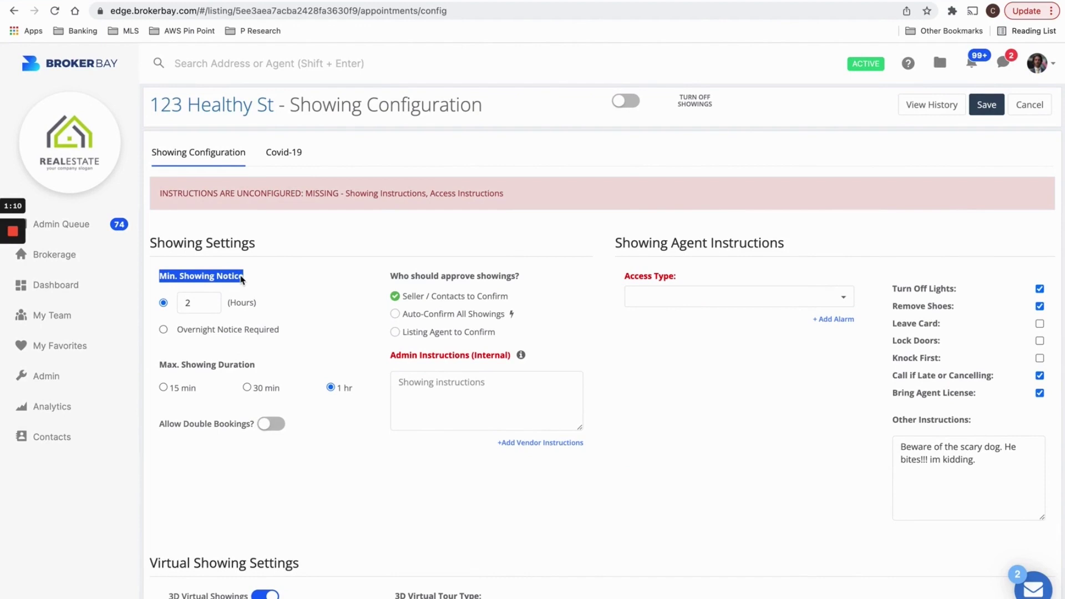
pyautogui.click(245, 280)
pyautogui.press('BackSpace')
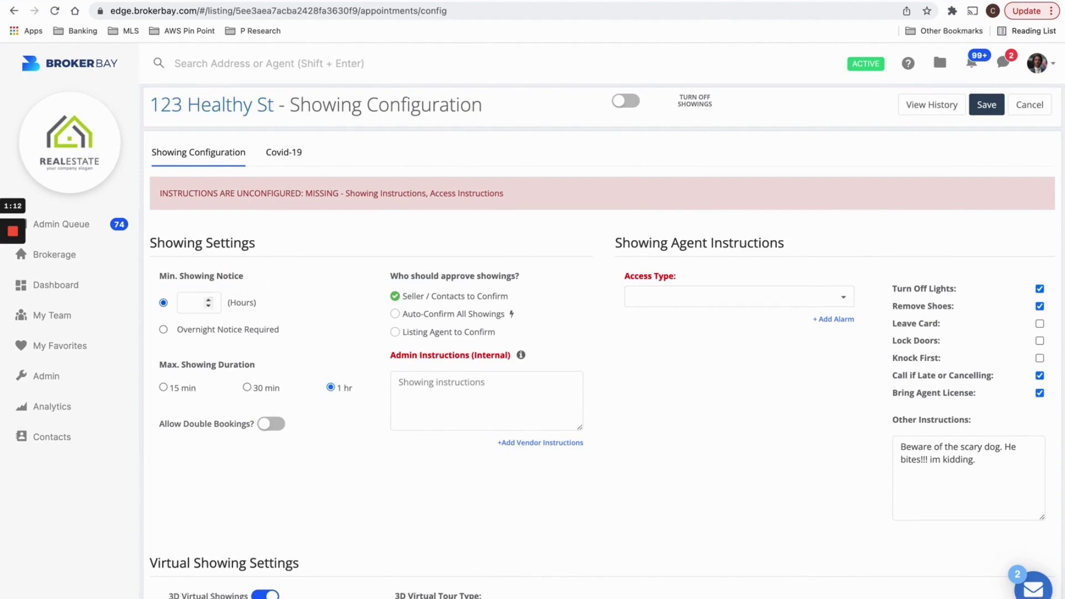
pyautogui.write('24')
pyautogui.press('BackSpace')
pyautogui.write('4')
# Keep minimum notice in hours and set Max. Showing Duration to 30 min.
pyautogui.click(280, 332)
pyautogui.click(164, 303)
pyautogui.moveTo(172, 366); pyautogui.dragTo(261, 365)
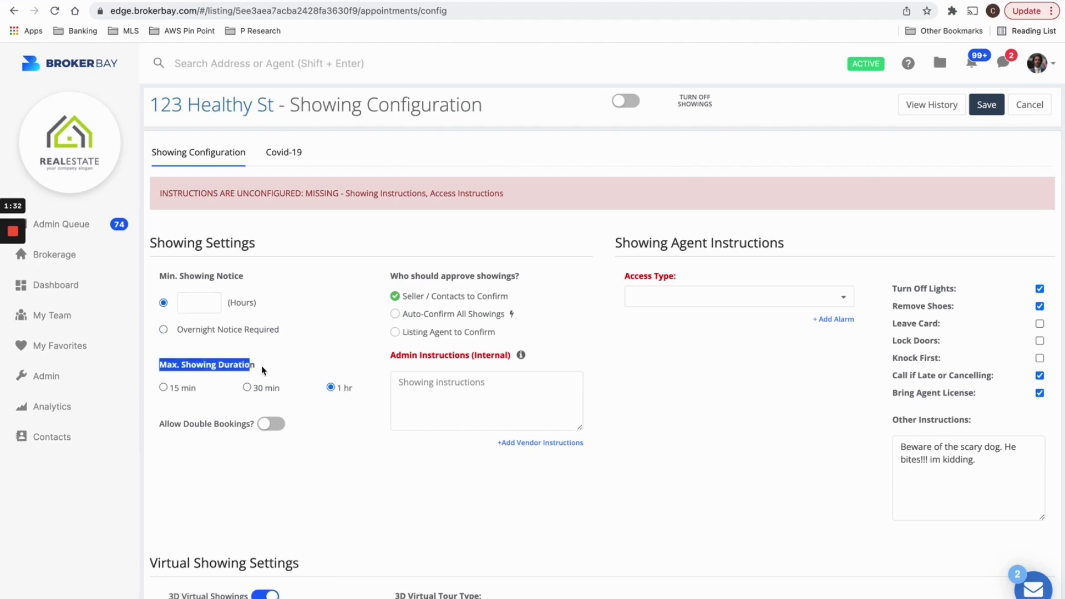
pyautogui.click(268, 369)
pyautogui.click(257, 391)
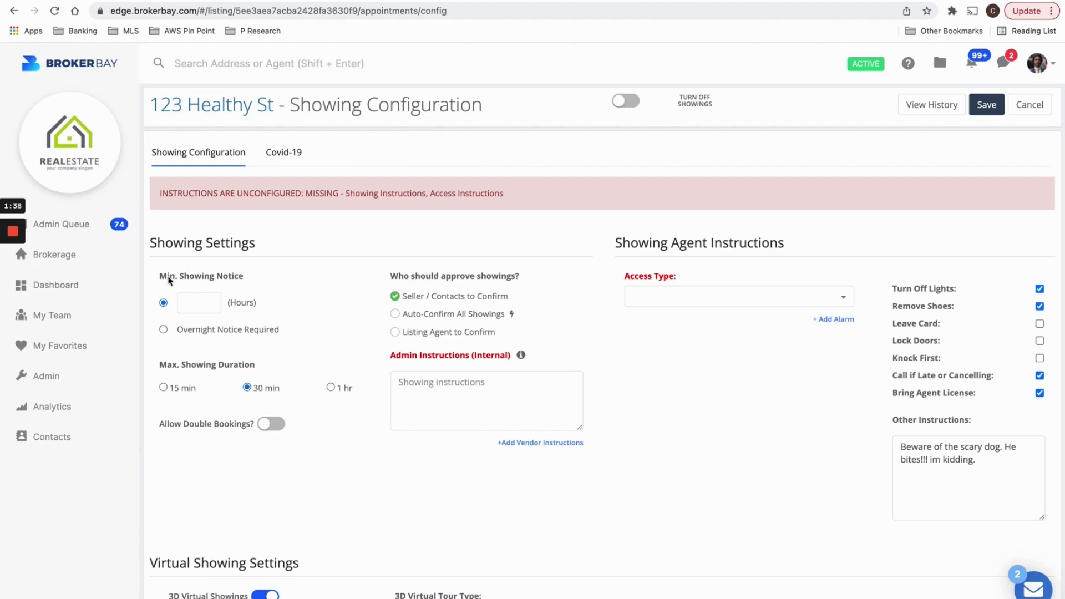
# Turn on Allow Double Bookings for the listing.
pyautogui.moveTo(168, 276); pyautogui.dragTo(249, 278)
pyautogui.moveTo(165, 369); pyautogui.dragTo(273, 370)
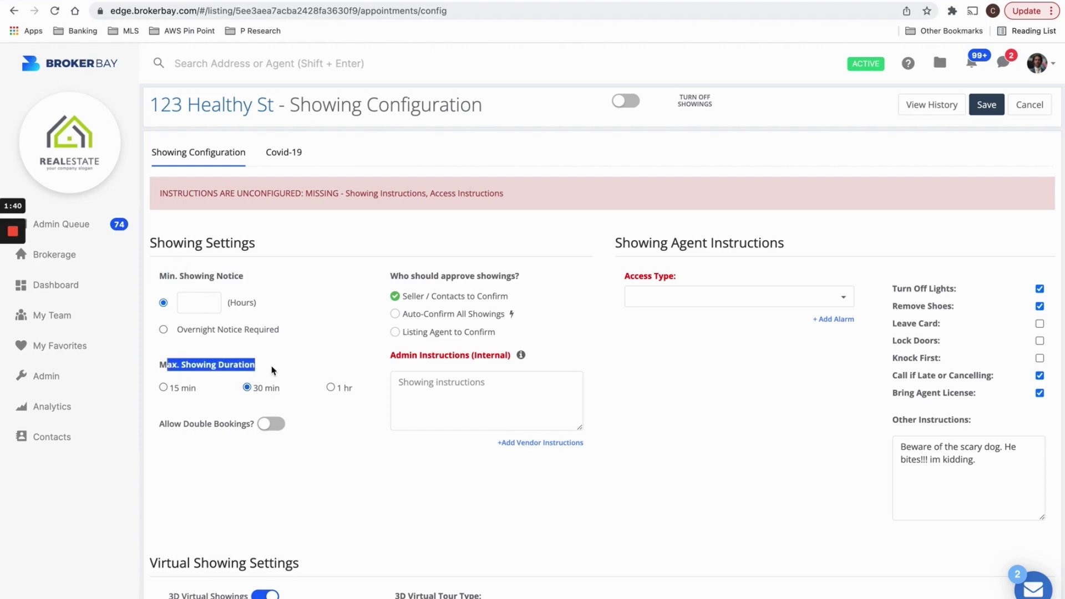
pyautogui.scroll(5, 220, 425)
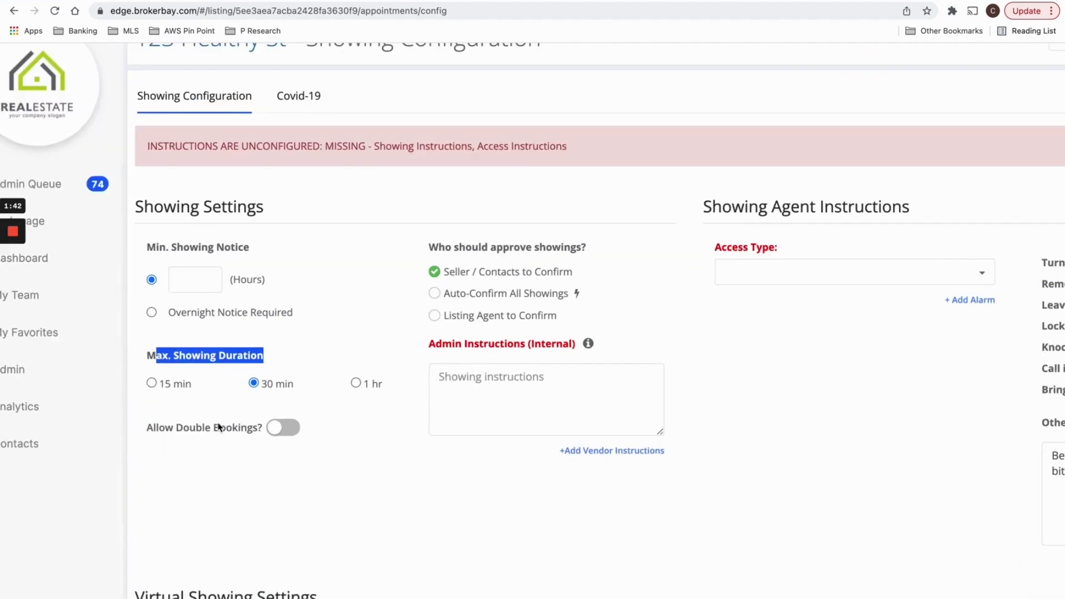
pyautogui.click(281, 340)
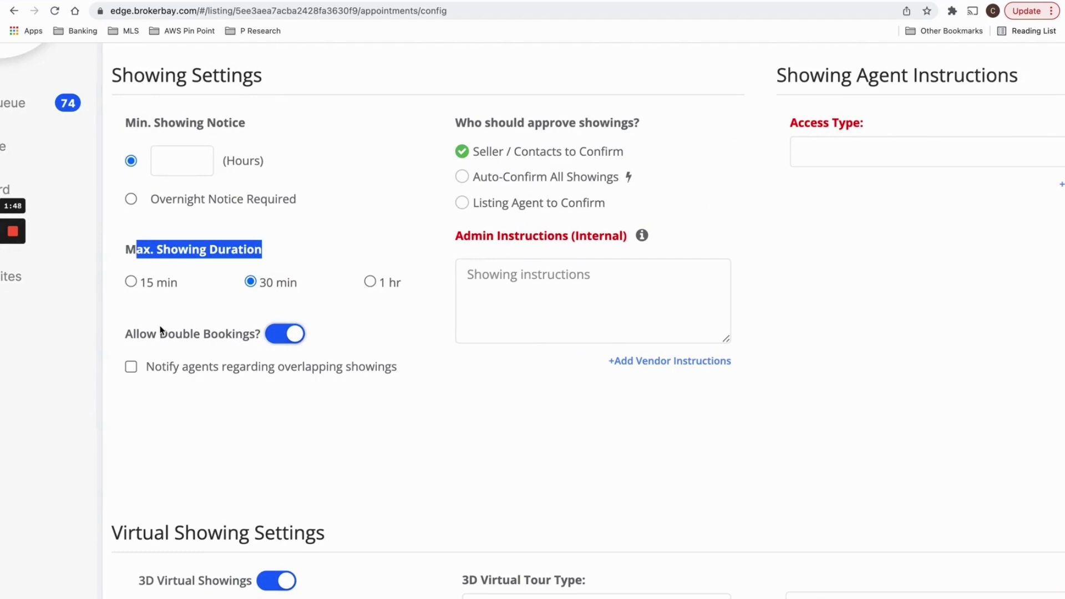
pyautogui.click(205, 339)
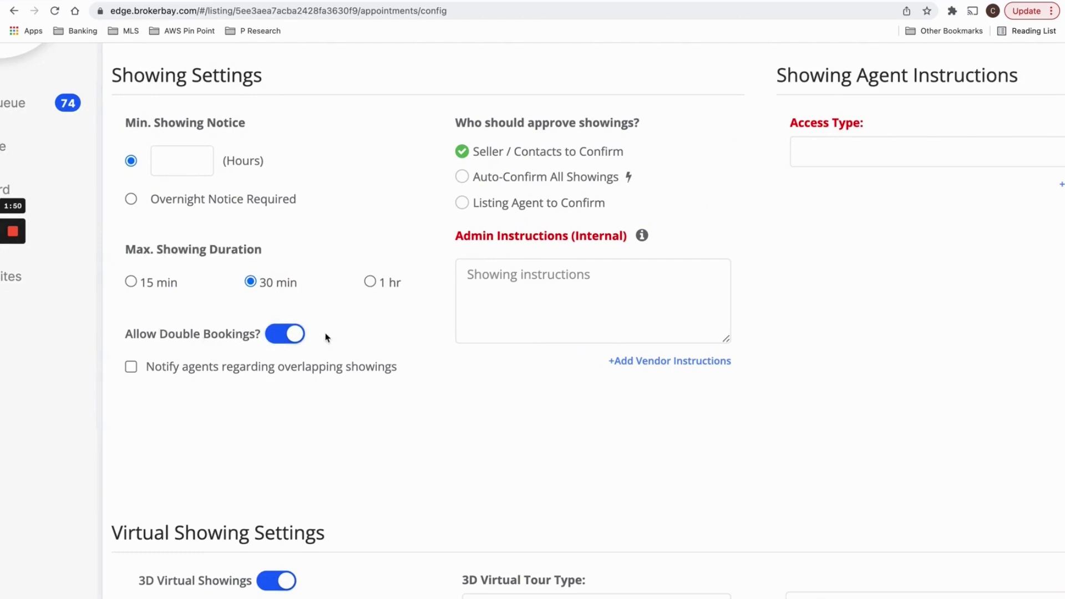
# Leave the overlapping-showings agent notification unchecked.
pyautogui.click(131, 368)
pyautogui.moveTo(148, 373); pyautogui.dragTo(422, 369)
pyautogui.press('super+minus')
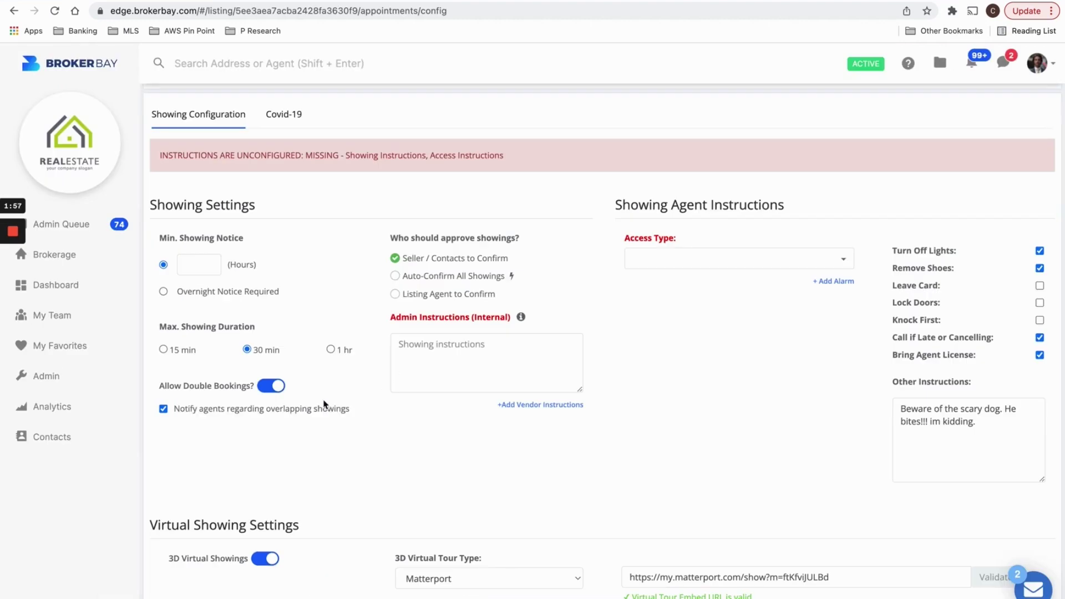
pyautogui.click(164, 410)
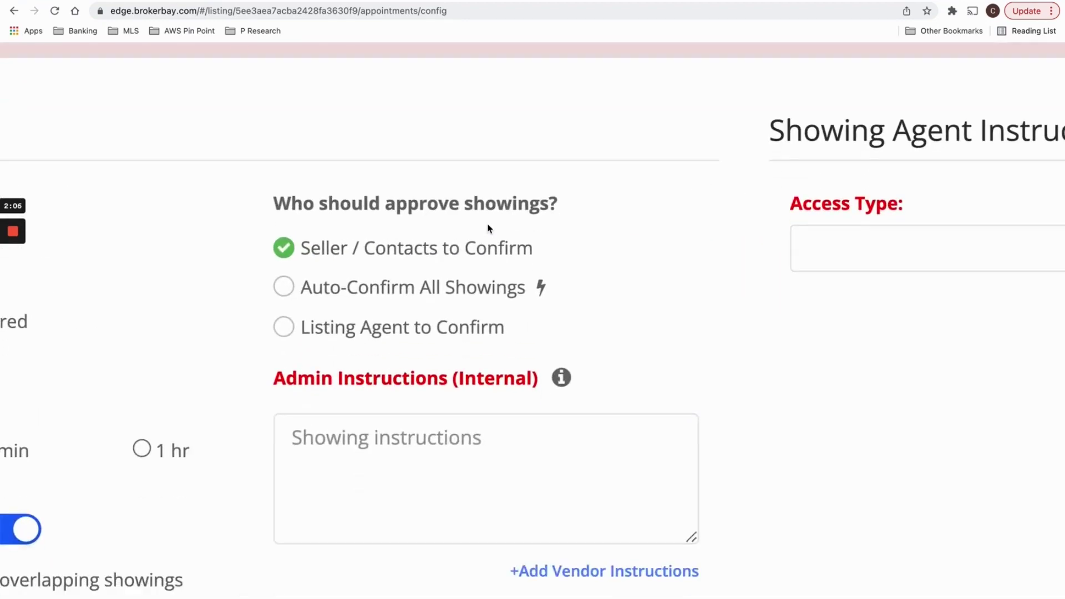
# Locate the Who should approve showings? question and review its approval options.
pyautogui.scroll(-1, 489, 229)
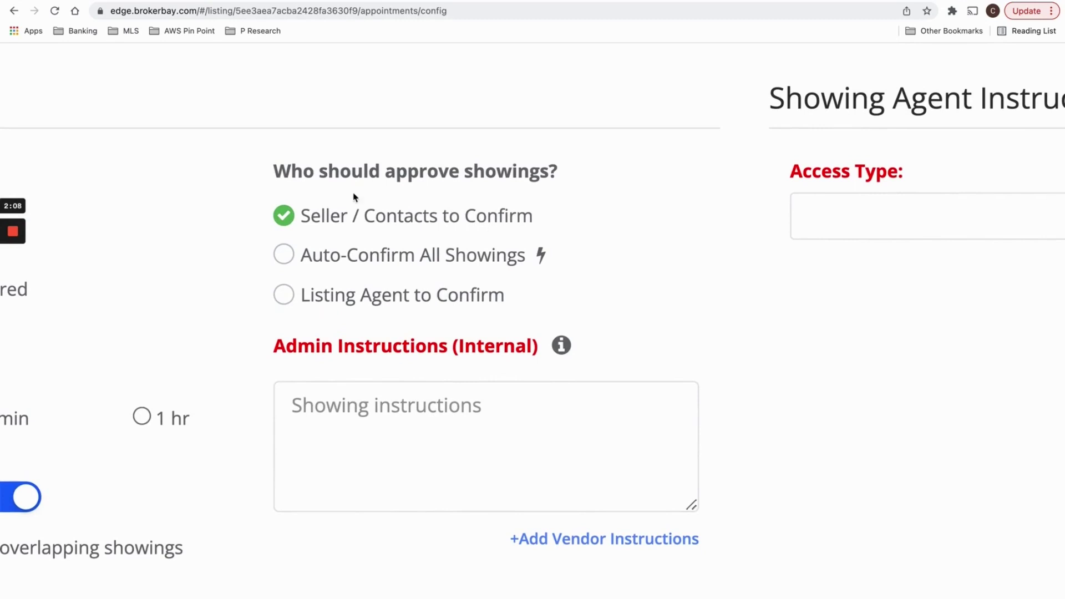
pyautogui.moveTo(275, 177); pyautogui.dragTo(557, 179)
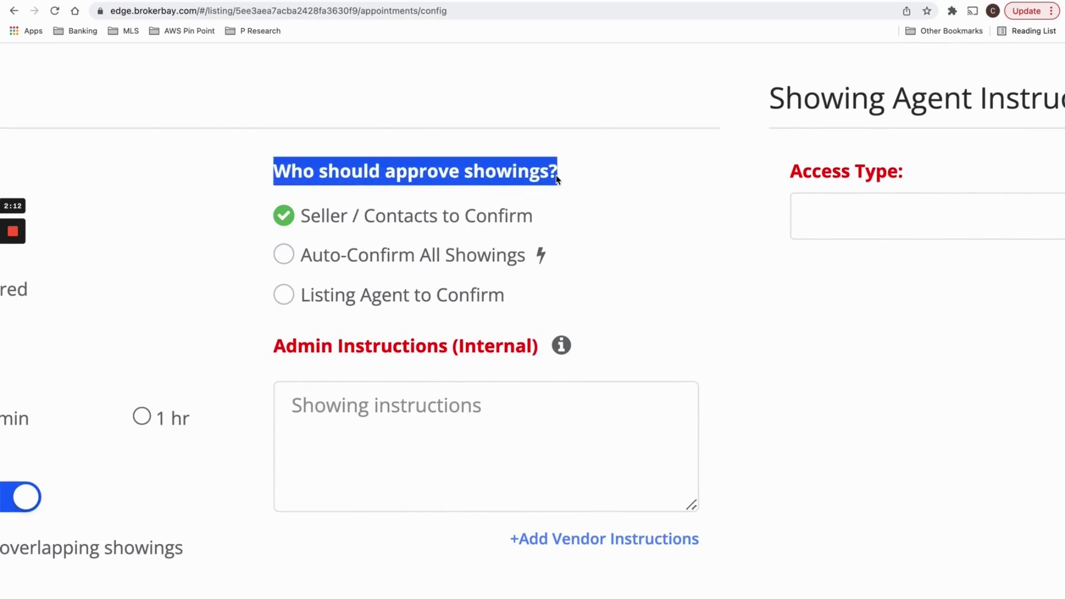
pyautogui.scroll(-5, 557, 179)
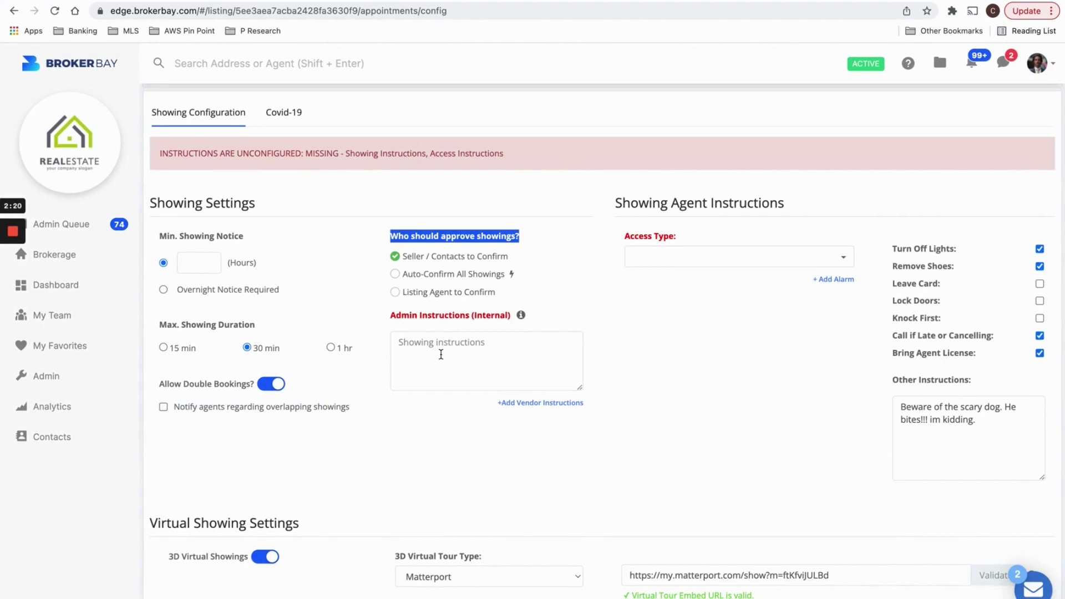
pyautogui.scroll(5, 427, 294)
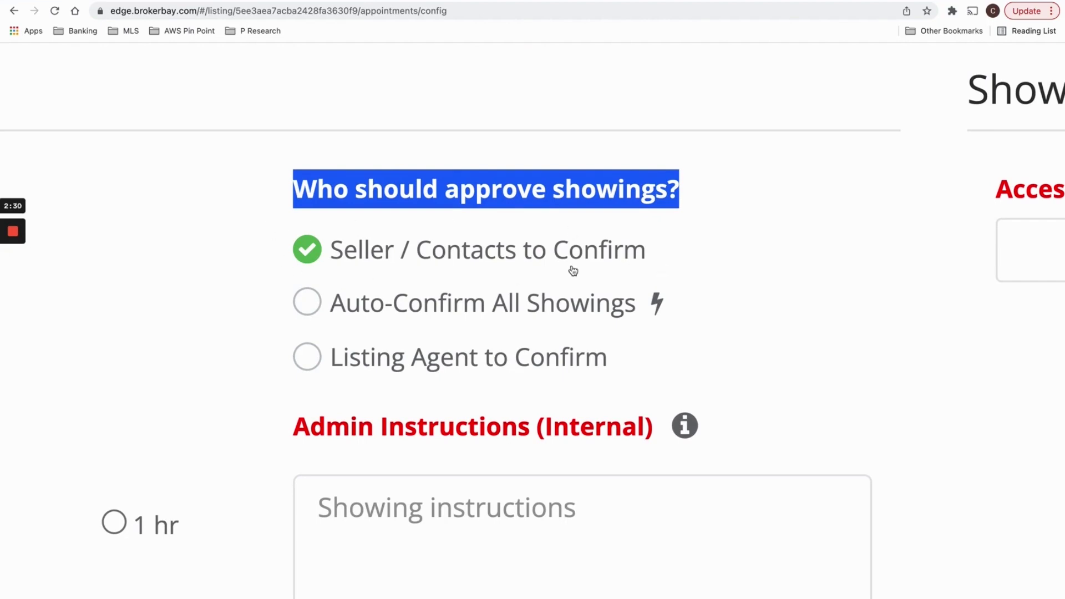
pyautogui.click(623, 206)
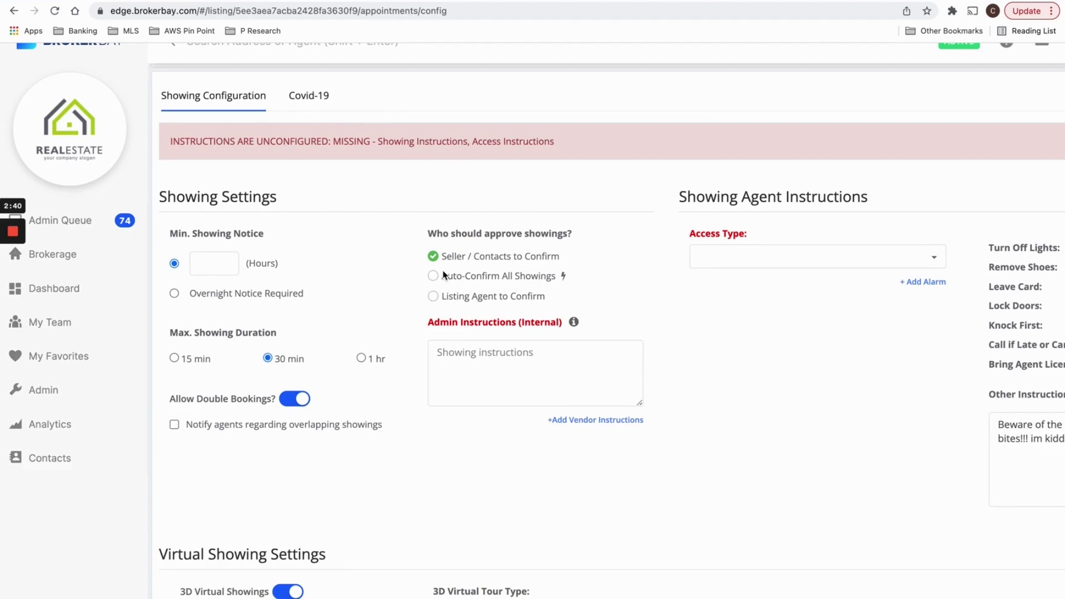
# Choose Auto-Confirm All Showings but cancel, keeping Seller / Contacts to Confirm as approver.
pyautogui.click(432, 286)
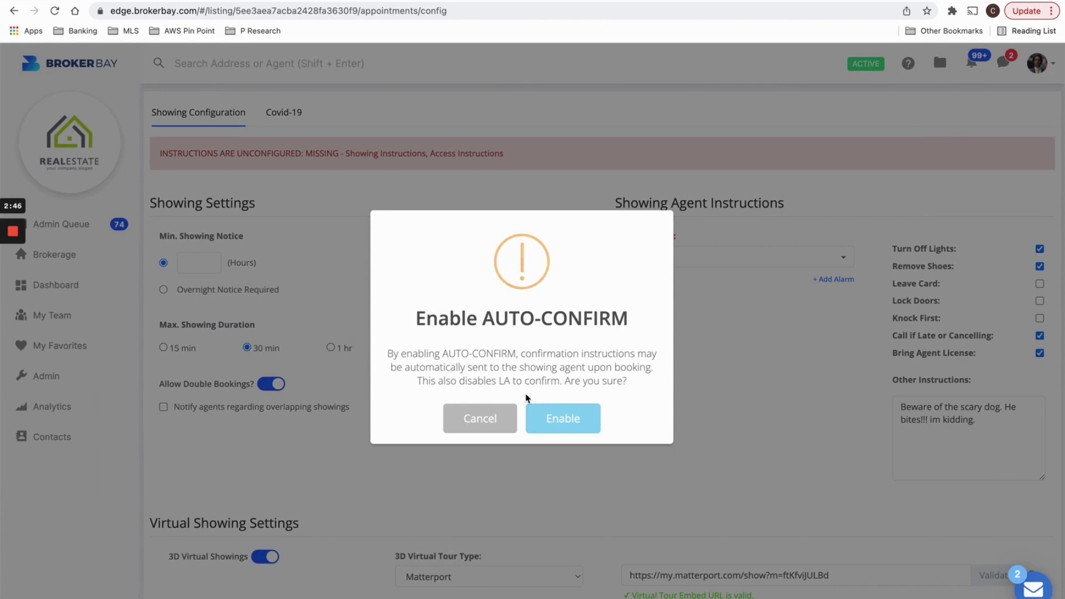
pyautogui.click(505, 416)
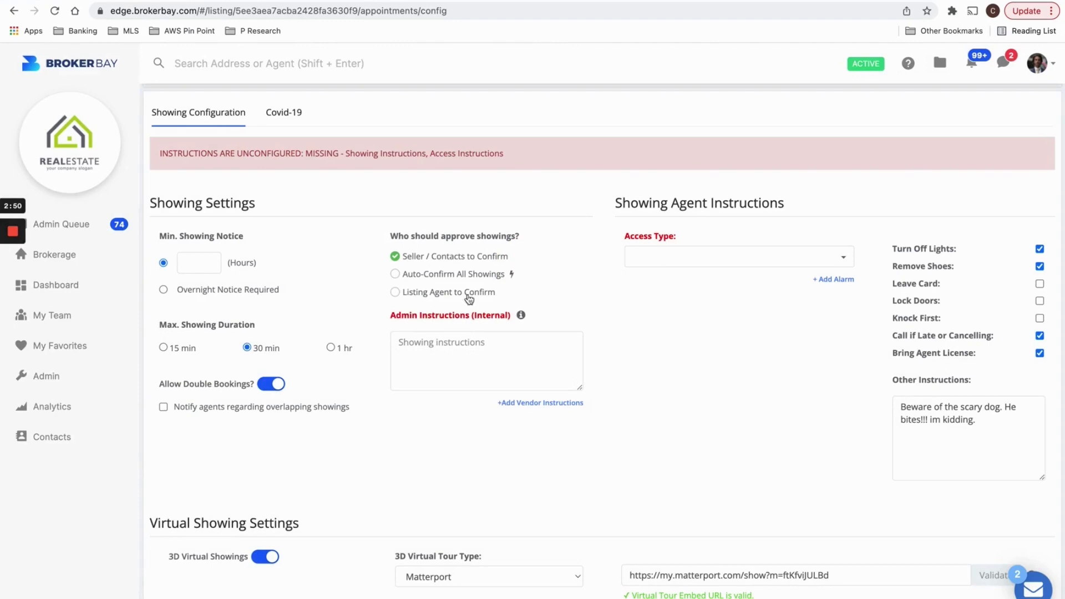
pyautogui.scroll(5, 419, 312)
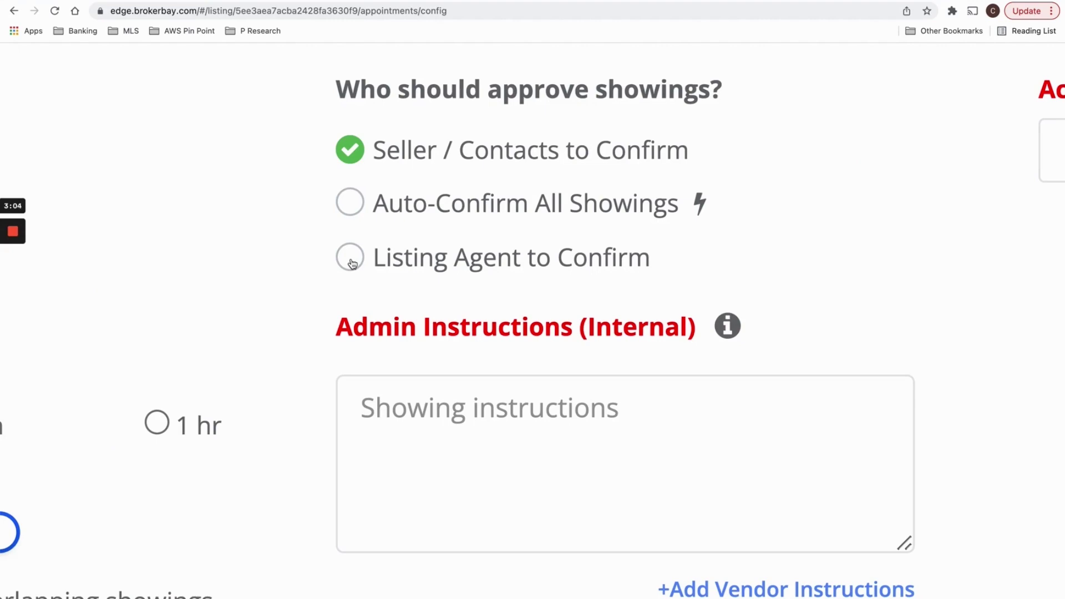
pyautogui.press('super+0')
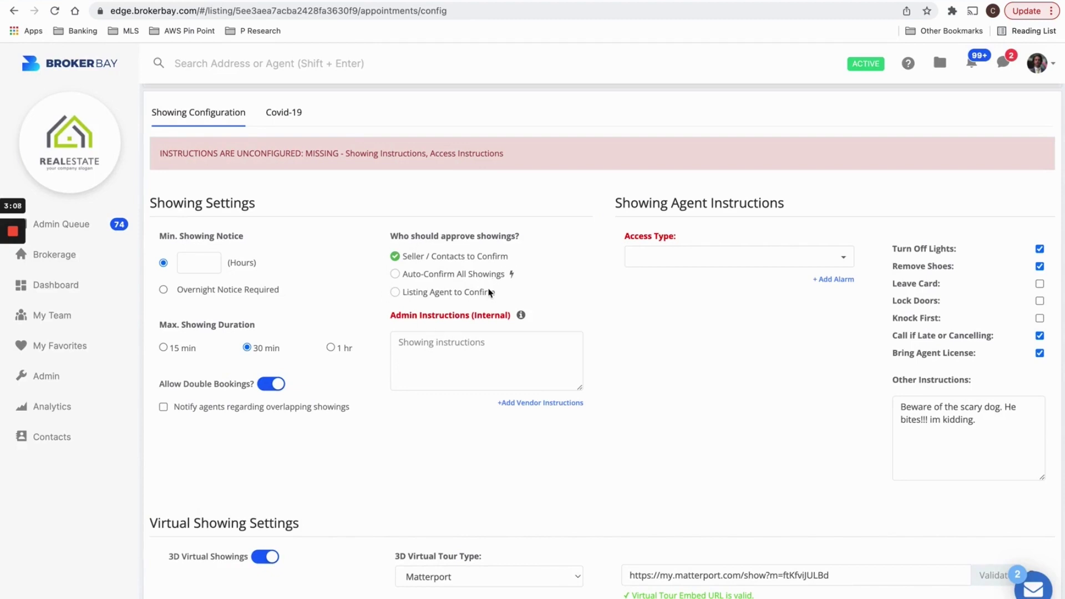
pyautogui.moveTo(394, 320); pyautogui.dragTo(456, 324)
# Enter an internal admin note asking anyone contacting the seller to speak loudly.
pyautogui.click(512, 328)
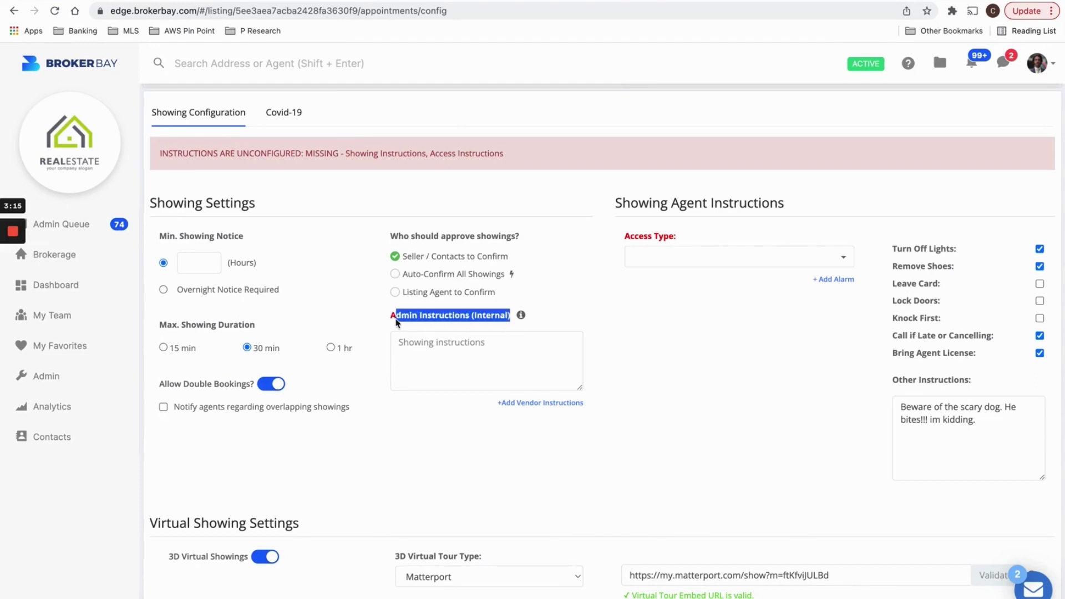
pyautogui.moveTo(511, 322); pyautogui.dragTo(475, 320)
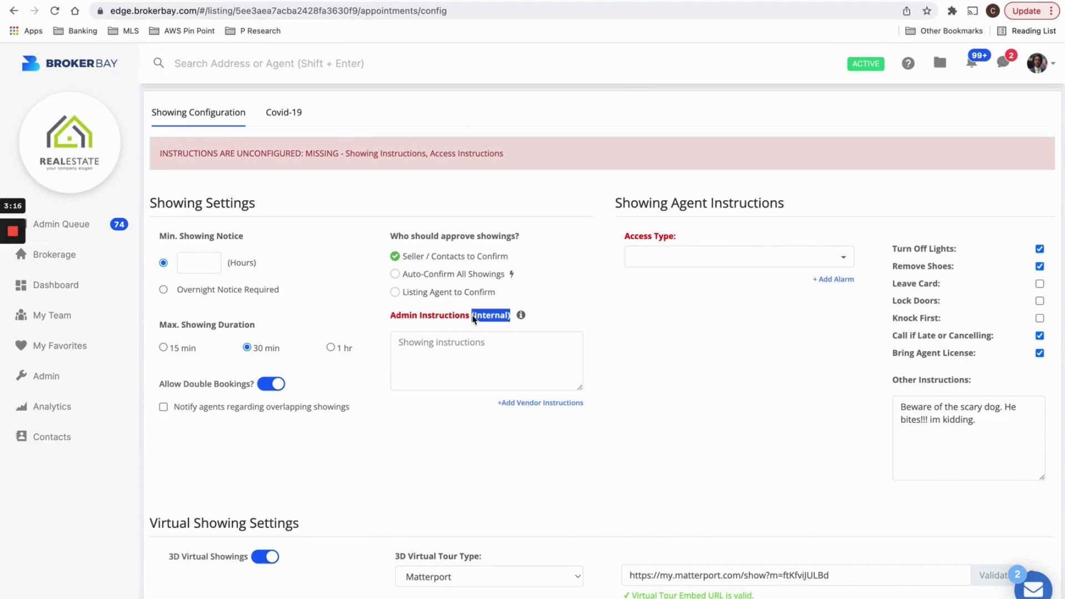
pyautogui.click(482, 340)
pyautogui.click(448, 345)
pyautogui.write('If YOU CONTACT MARY T')
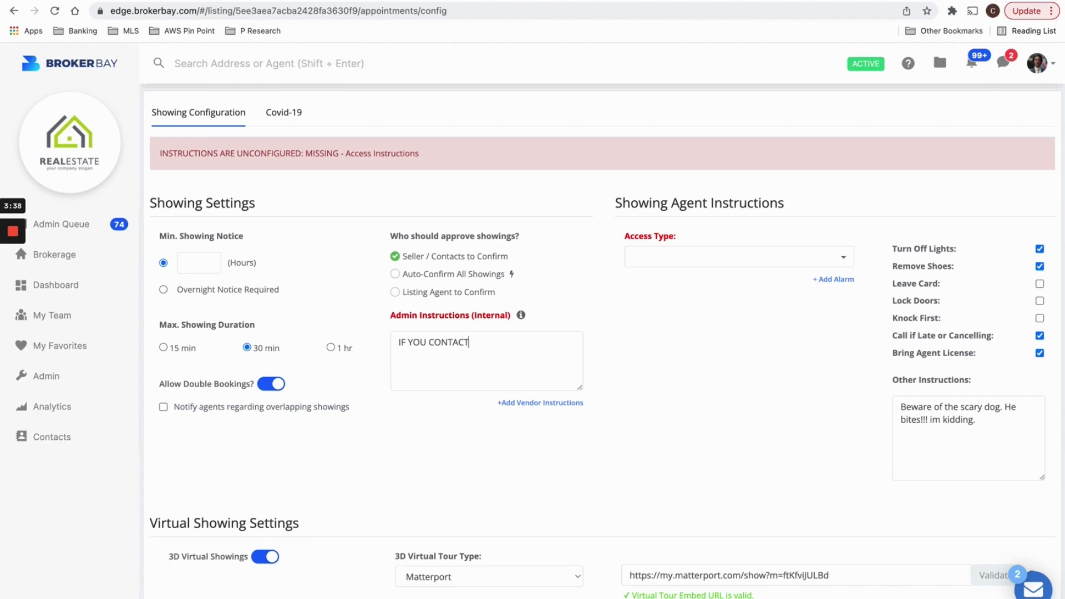
pyautogui.write('HE SELLER, PLEASE SPEAK LO')
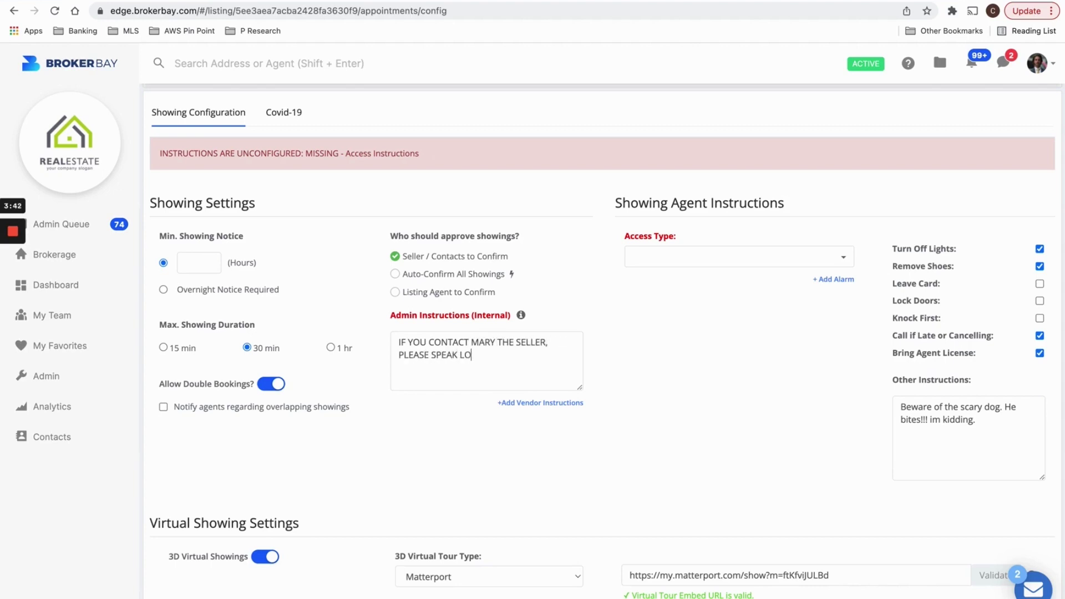
pyautogui.write('UD, SHE CANT HEAR THAT WELL.')
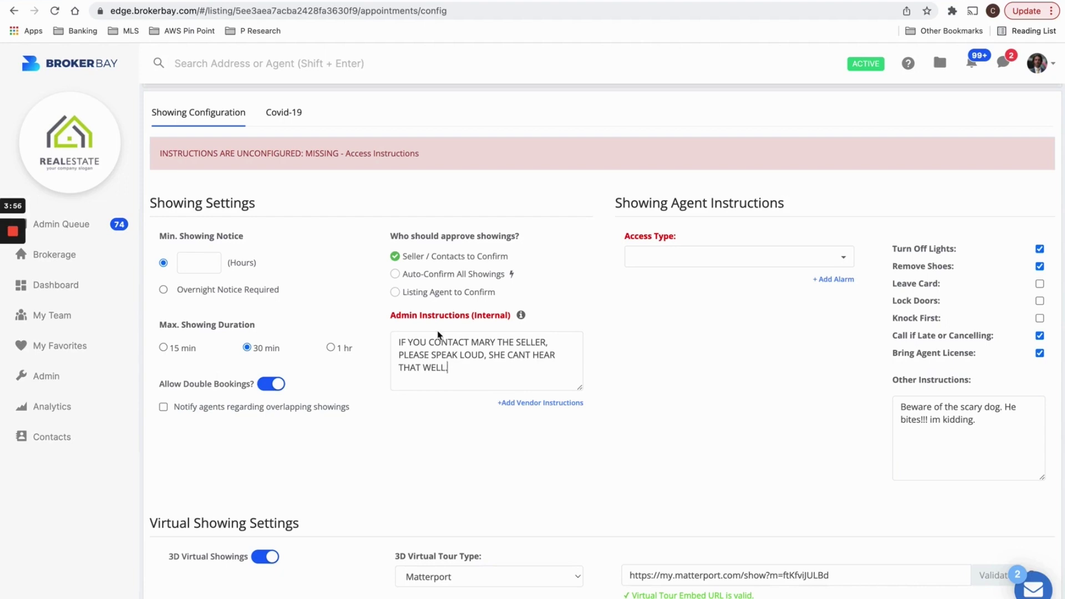
# Enable auto-confirm and try replacing the note with 'Property vacant, go and show', then clear it.
pyautogui.click(403, 276)
pyautogui.click(556, 415)
pyautogui.press('super+a')
pyautogui.press('BackSpace')
pyautogui.write('Propert')
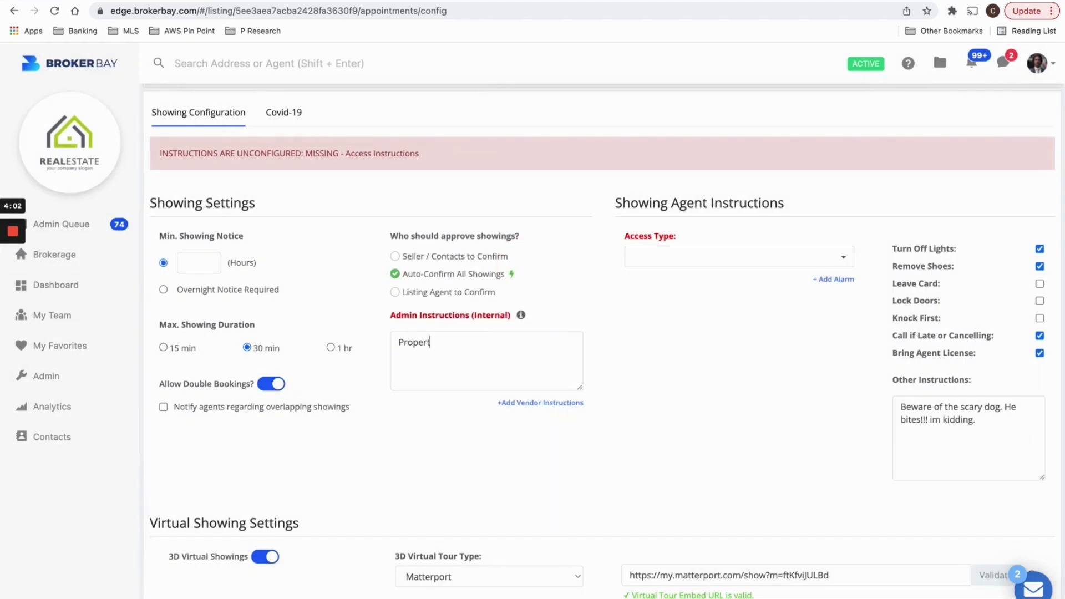
pyautogui.write('y vacant, no confimration')
pyautogui.press('BackSpace')
pyautogui.press('BackSpace')
pyautogui.press('BackSpace')
pyautogui.press('BackSpace')
pyautogui.press('BackSpace')
pyautogui.press('BackSpace')
pyautogui.press('BackSpace')
pyautogui.press('BackSpace')
pyautogui.press('BackSpace')
pyautogui.press('BackSpace')
pyautogui.press('BackSpace')
pyautogui.write('confir')
pyautogui.press('BackSpace')
pyautogui.press('BackSpace')
pyautogui.press('BackSpace')
pyautogui.press('BackSpace')
pyautogui.press('BackSpace')
pyautogui.press('BackSpace')
pyautogui.press('BackSpace')
pyautogui.press('BackSpace')
pyautogui.press('BackSpace')
pyautogui.write('go and show')
pyautogui.hotkey('ctrl', 'a')
pyautogui.press('BackSpace')
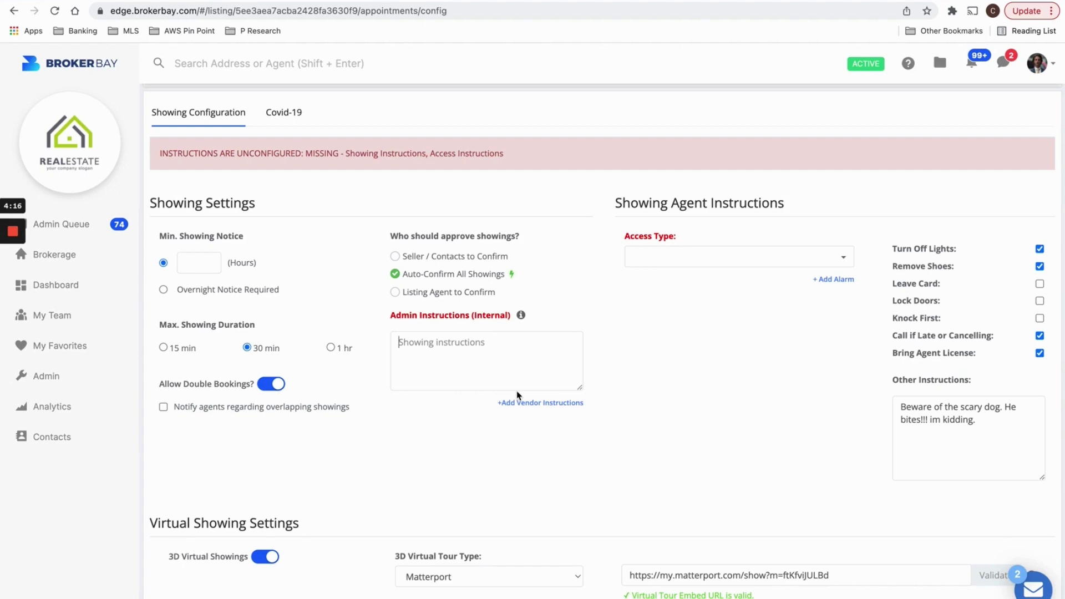
# Return approval to Seller / Contacts to Confirm and restore the original speak-loudly note.
pyautogui.click(396, 256)
pyautogui.click(425, 335)
pyautogui.write('MARY')
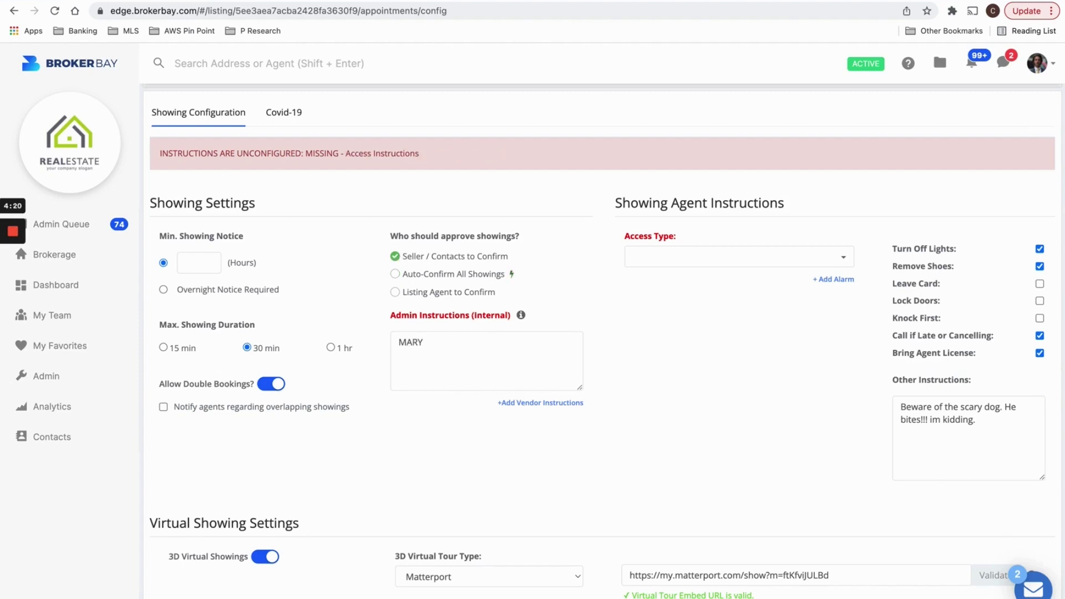
pyautogui.doubleClick(428, 347)
pyautogui.press('BackSpace')
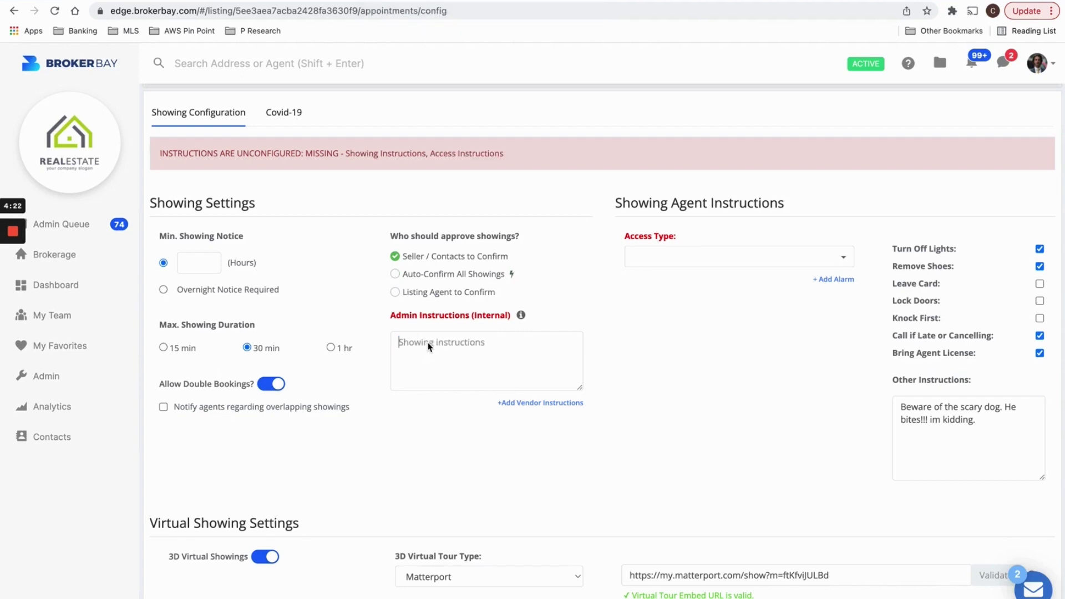
pyautogui.write('Property vacant, no nistruc')
pyautogui.press('super+z')
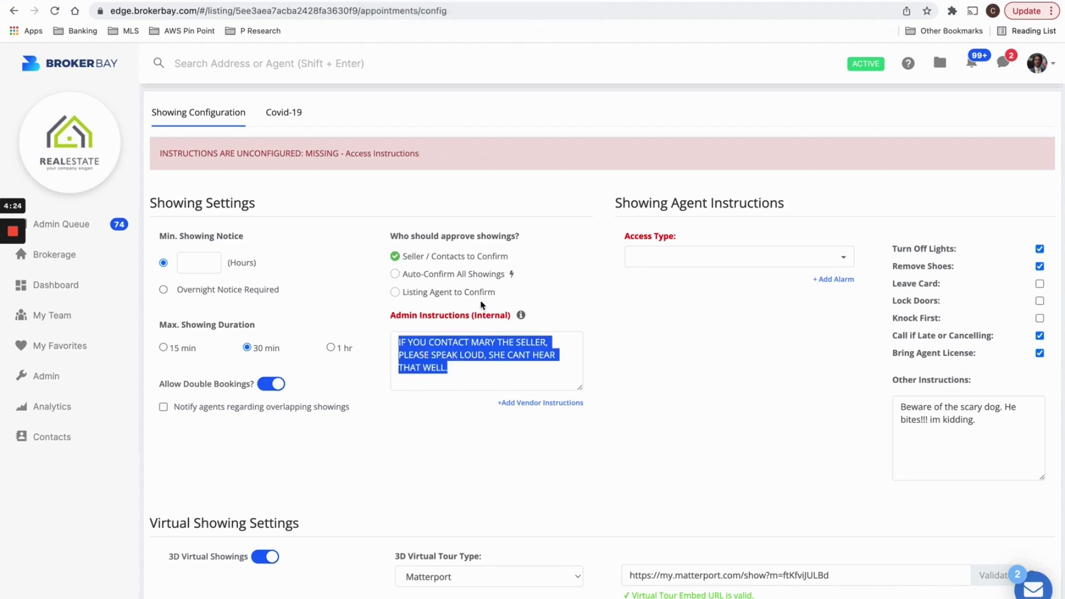
pyautogui.click(486, 303)
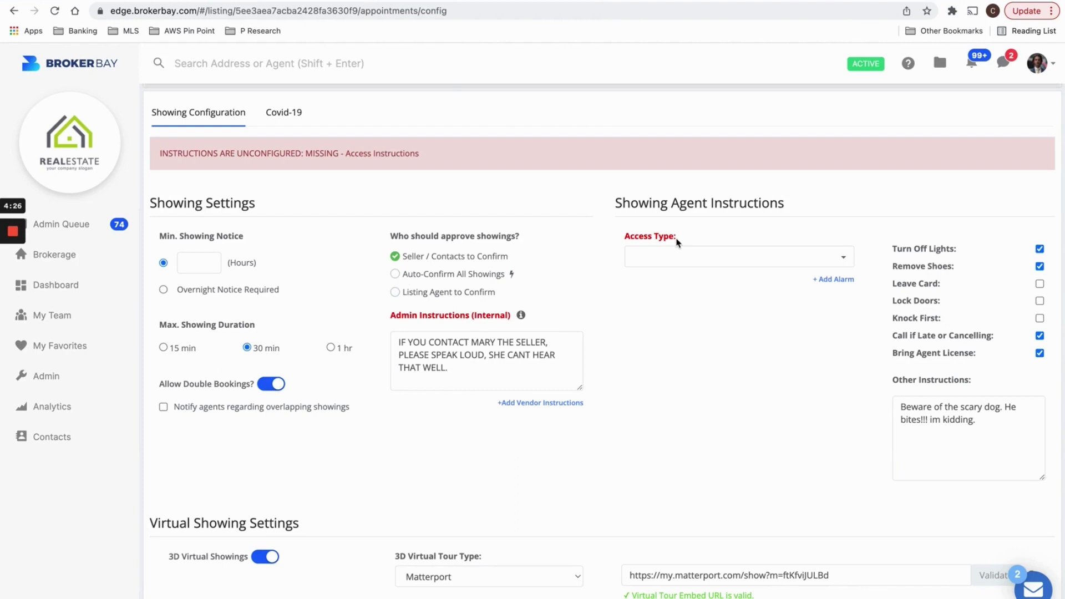
# Choose Lock Box as the access type, entering then clearing the code 1-2-3-4.
pyautogui.moveTo(614, 206); pyautogui.dragTo(810, 214)
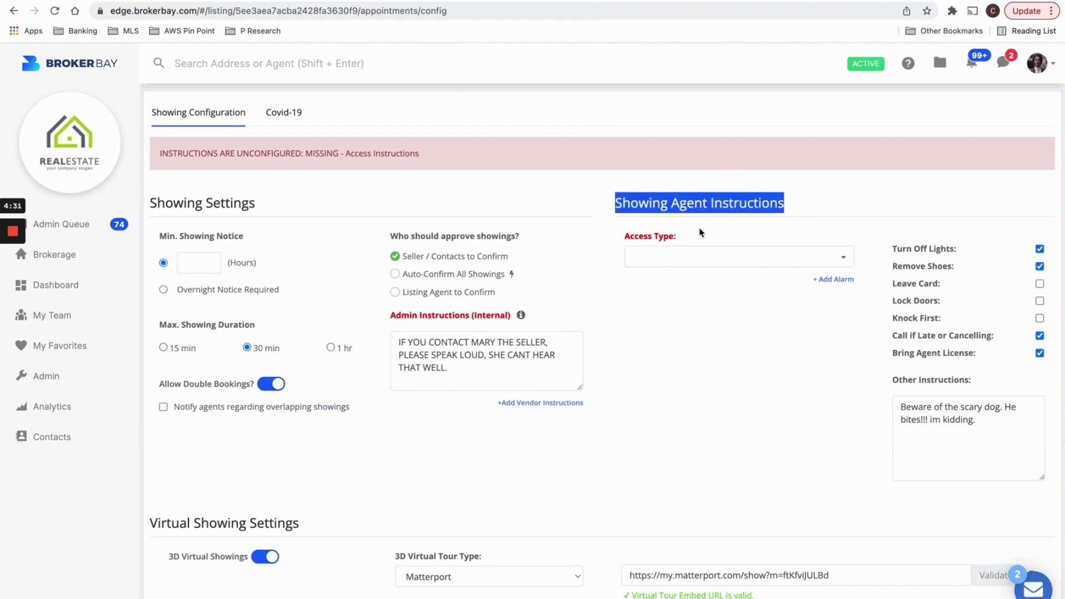
pyautogui.click(692, 253)
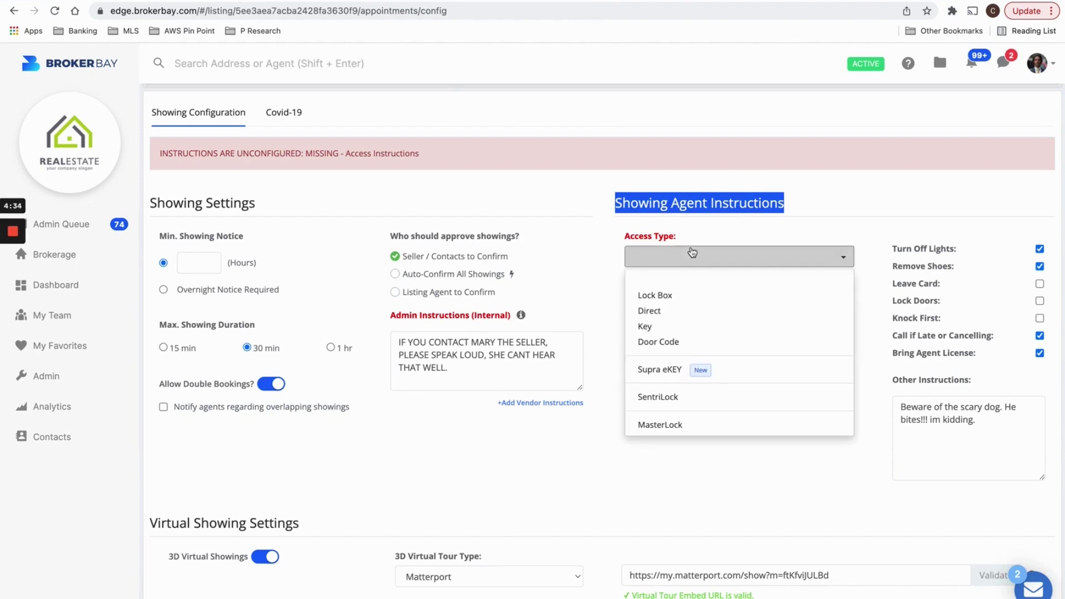
pyautogui.click(692, 298)
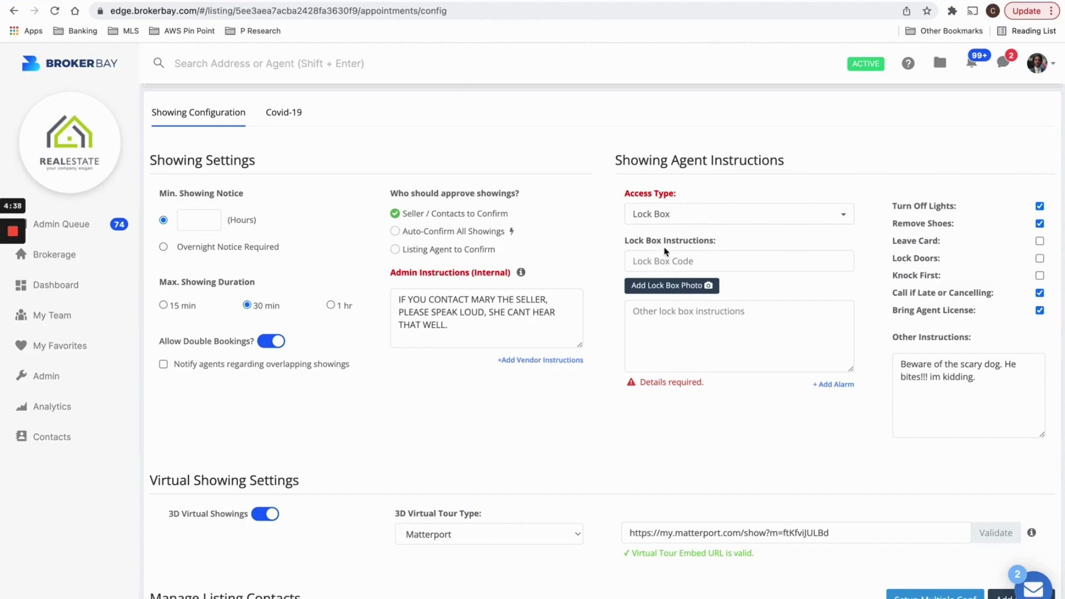
pyautogui.click(657, 260)
pyautogui.write('1-2-3-4')
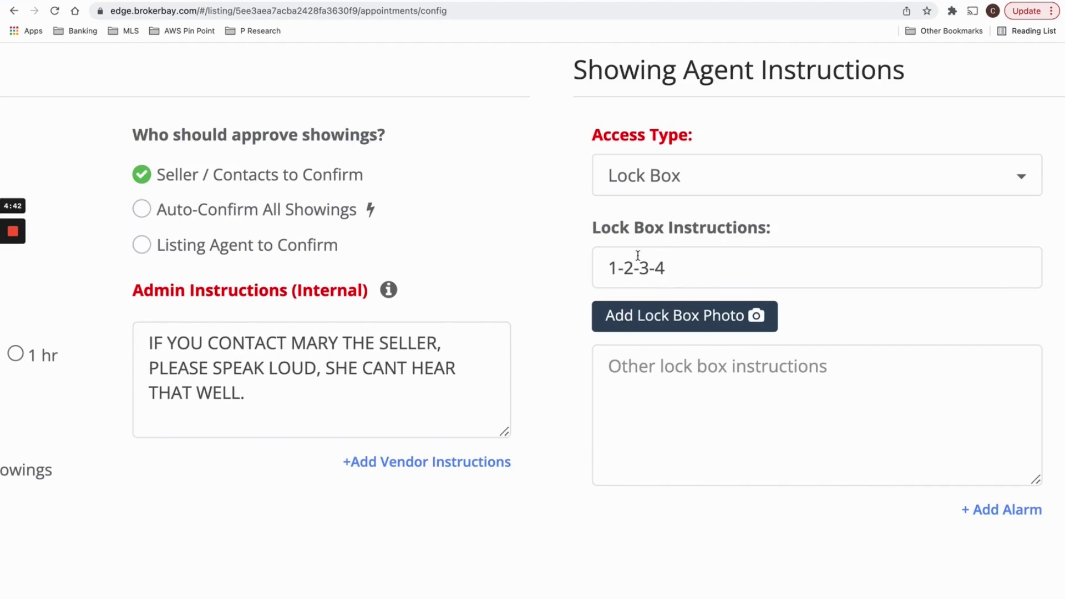
pyautogui.press('super+a')
pyautogui.press('BackSpace')
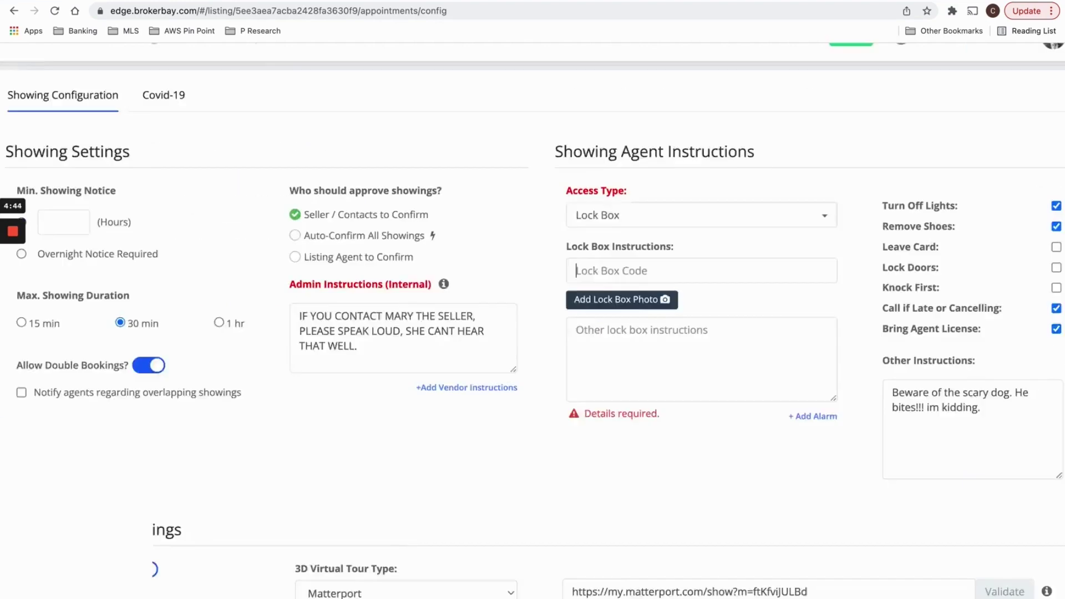
pyautogui.click(630, 212)
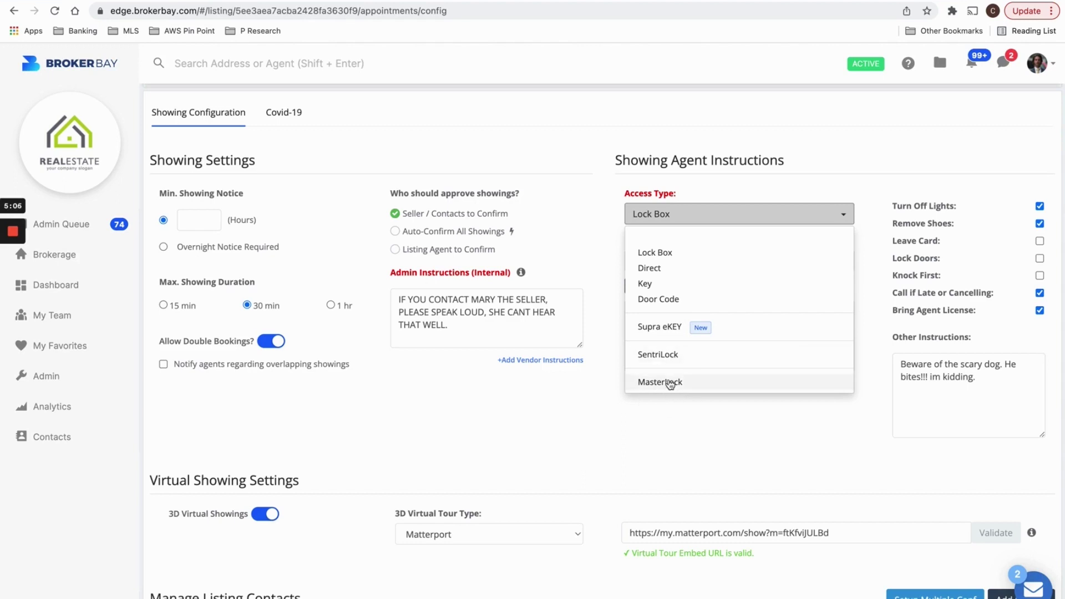
# Switch access type to MasterLock, select lockbox A25U79, and begin adding a lockbox photo.
pyautogui.click(660, 382)
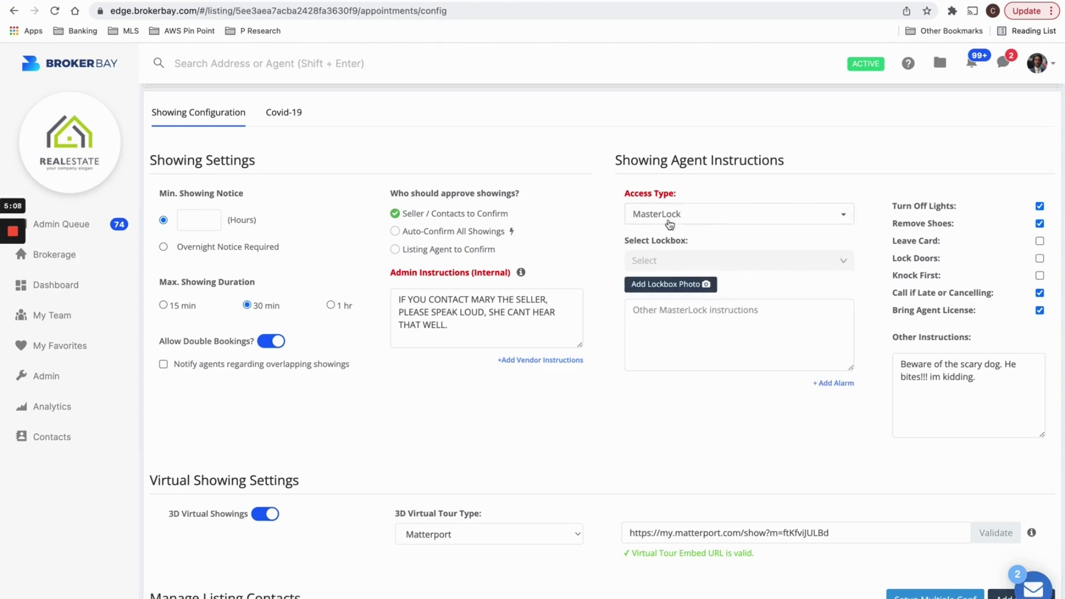
pyautogui.moveTo(629, 241); pyautogui.dragTo(692, 241)
pyautogui.click(692, 241)
pyautogui.click(688, 259)
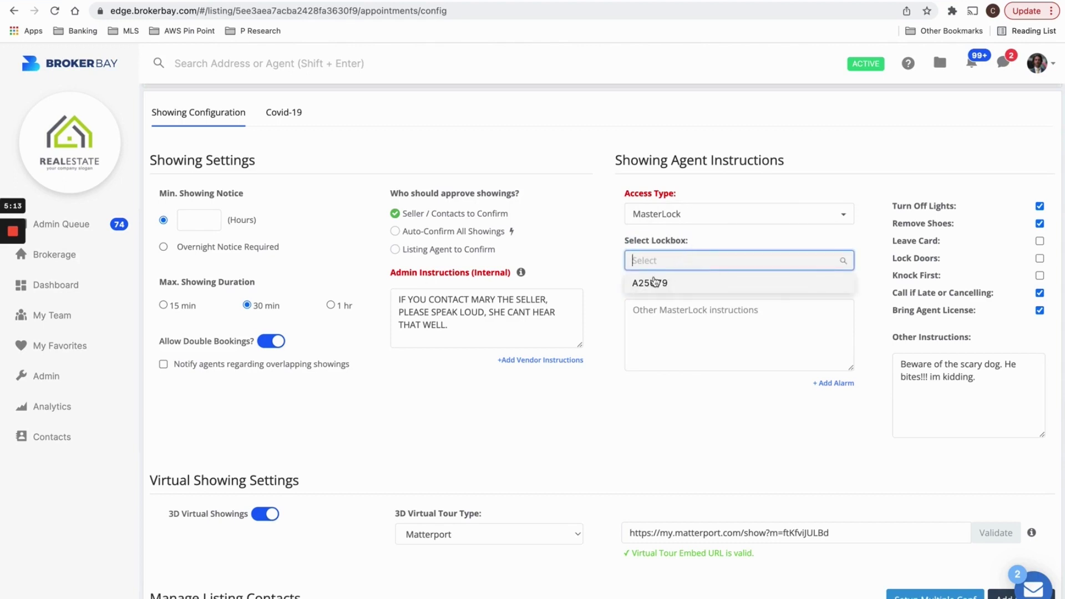
pyautogui.click(637, 289)
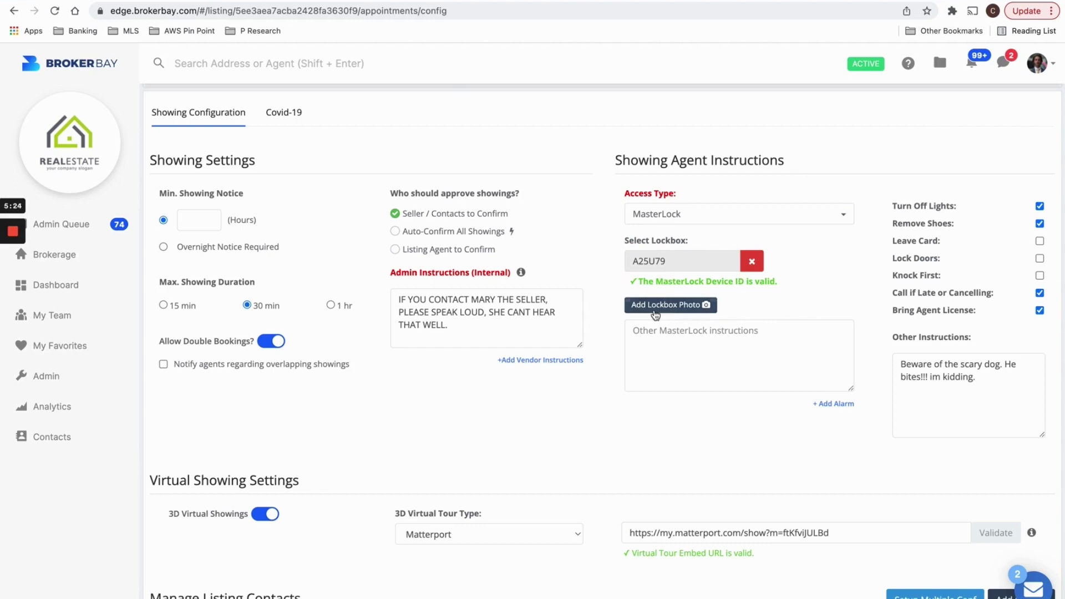
pyautogui.click(671, 305)
# Upload the lockbox photo found by searching the computer for 'lock show'.
pyautogui.click(553, 313)
pyautogui.click(693, 190)
pyautogui.write('lock sh')
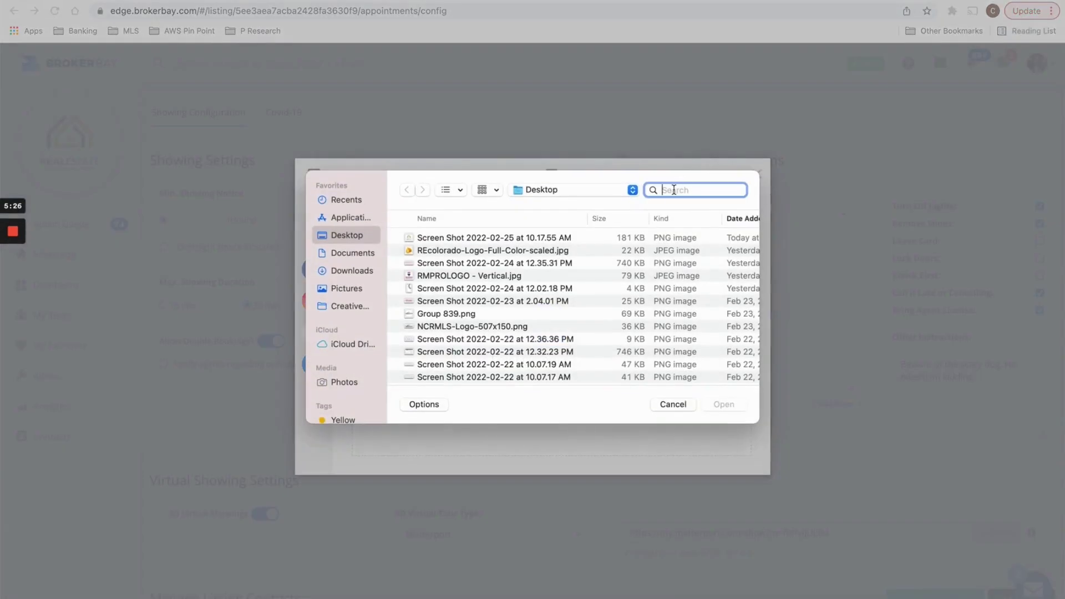
pyautogui.write('ow')
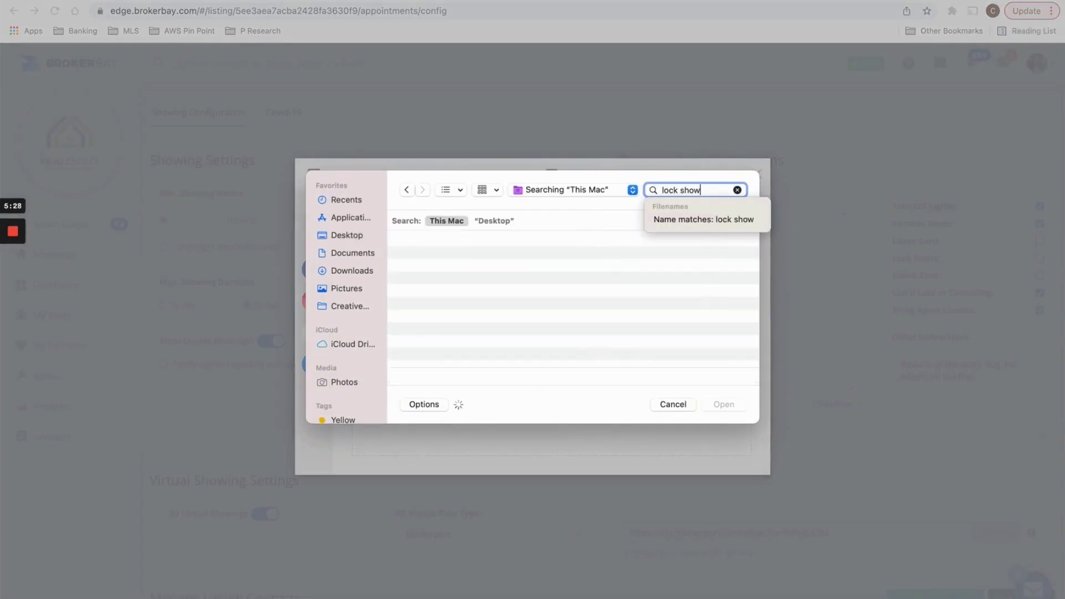
pyautogui.doubleClick(476, 265)
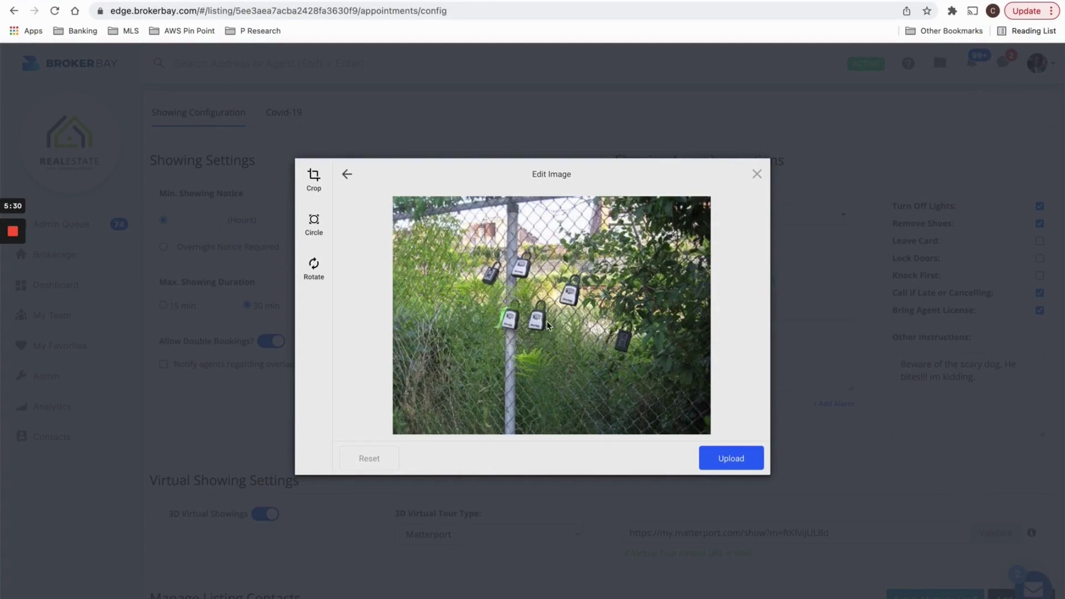
pyautogui.click(738, 457)
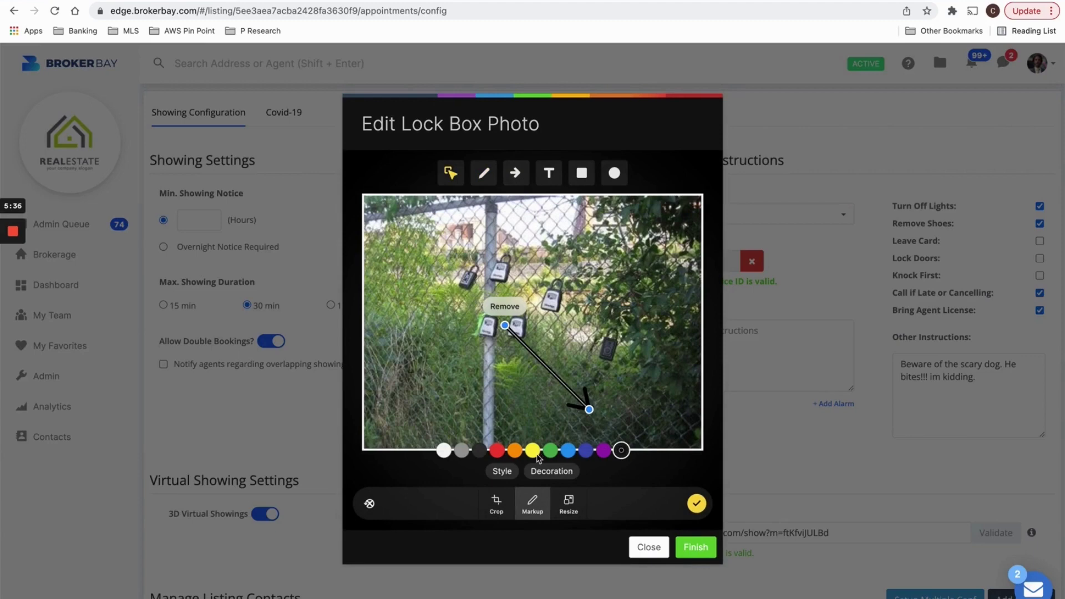
# Mark the photo with a yellow arrow pointing at the lock box and save it.
pyautogui.click(532, 450)
pyautogui.moveTo(577, 403)
pyautogui.mouseDown()
pyautogui.moveTo(577, 327)
pyautogui.moveTo(638, 347)
pyautogui.moveTo(604, 319)
pyautogui.mouseUp()
pyautogui.click(483, 173)
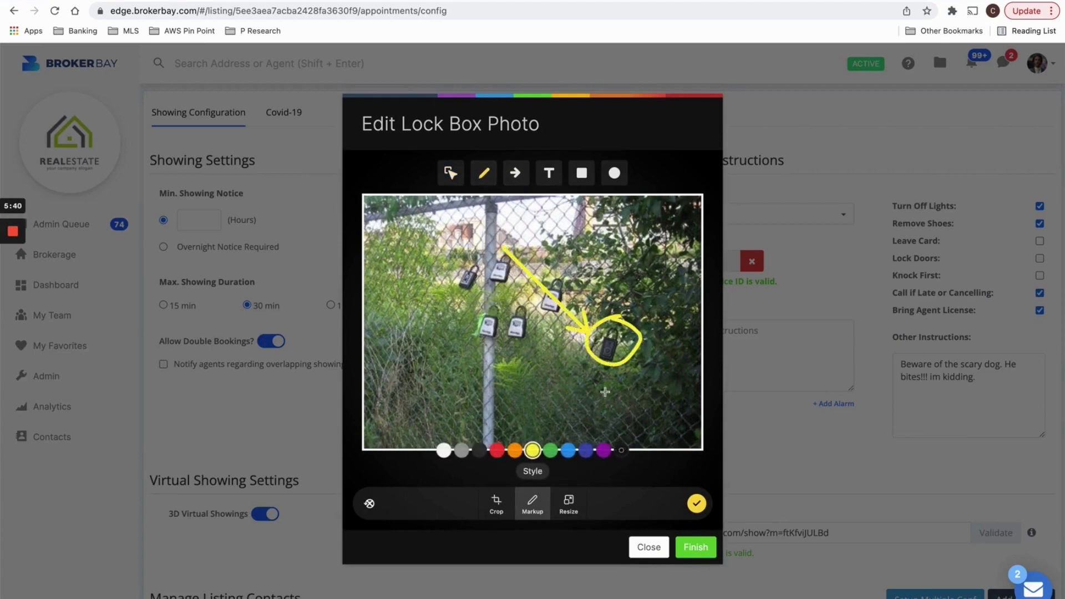
pyautogui.click(696, 547)
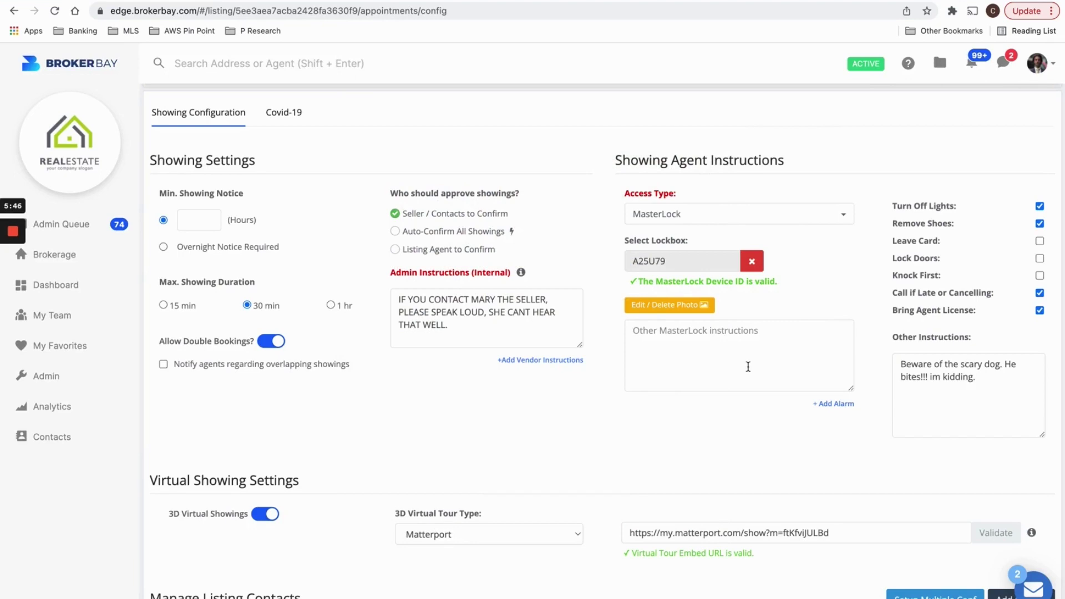
# Add the MasterLock note 'My card is on the back, call me if you have any issues'.
pyautogui.write('M')
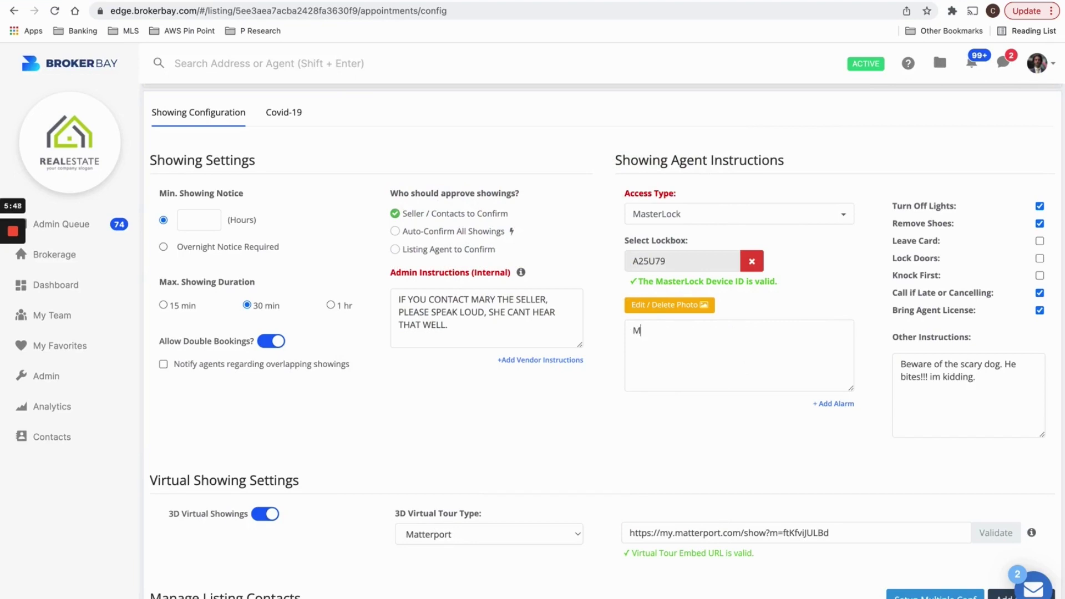
pyautogui.write('y card is on the back, call me')
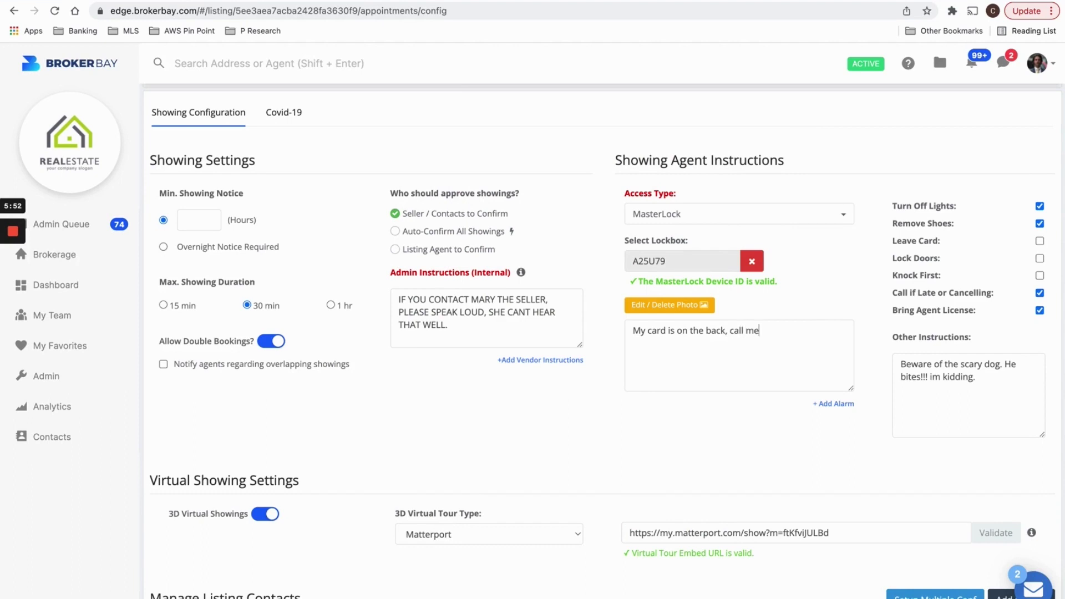
pyautogui.write(' if you have any issues.')
pyautogui.moveTo(895, 205); pyautogui.dragTo(1004, 205)
pyautogui.moveTo(899, 294); pyautogui.dragTo(982, 303)
pyautogui.moveTo(1002, 430); pyautogui.dragTo(901, 349)
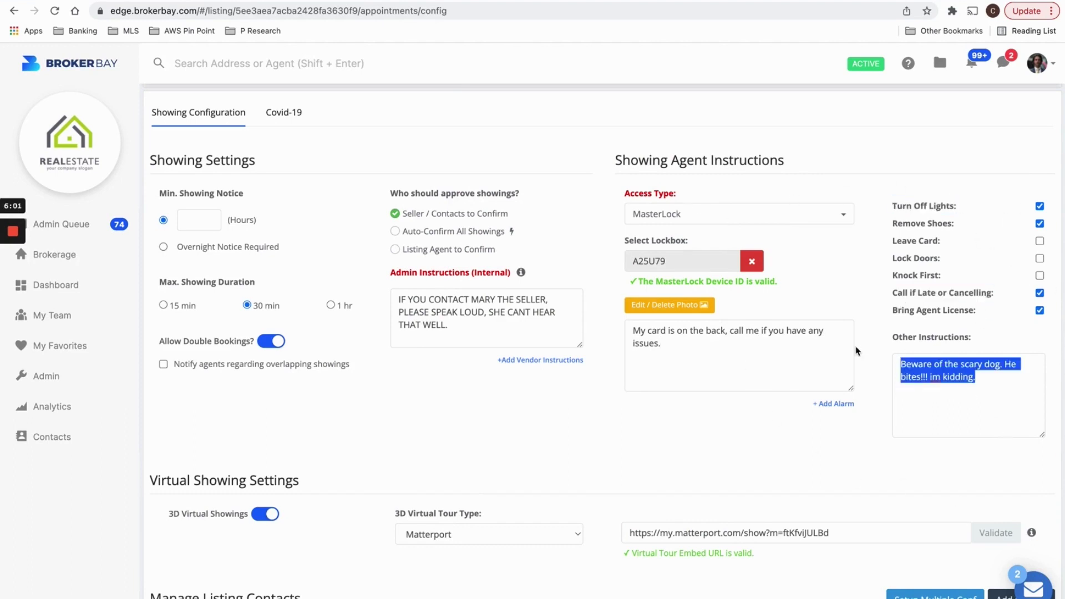
pyautogui.click(859, 316)
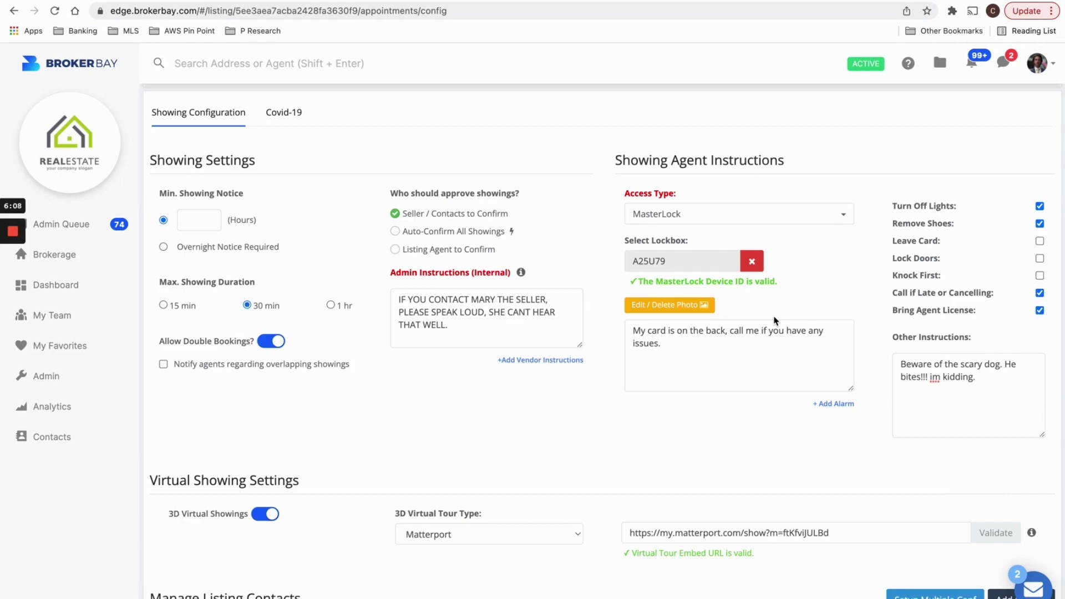
# Scroll down to the Manage Listing Contacts table and highlight its heading.
pyautogui.scroll(5, 436, 227)
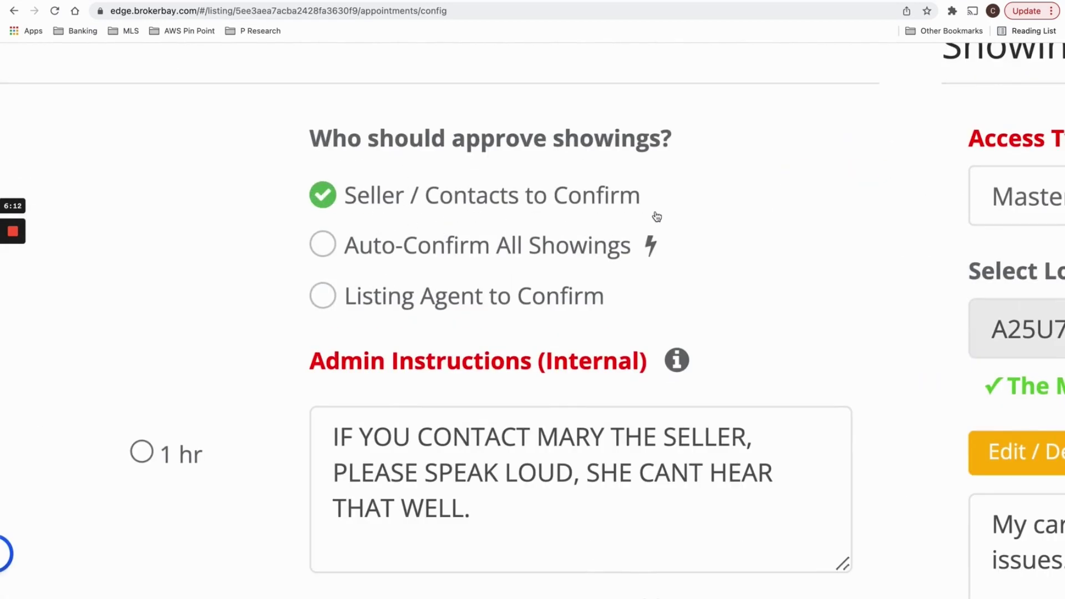
pyautogui.scroll(-5, 657, 216)
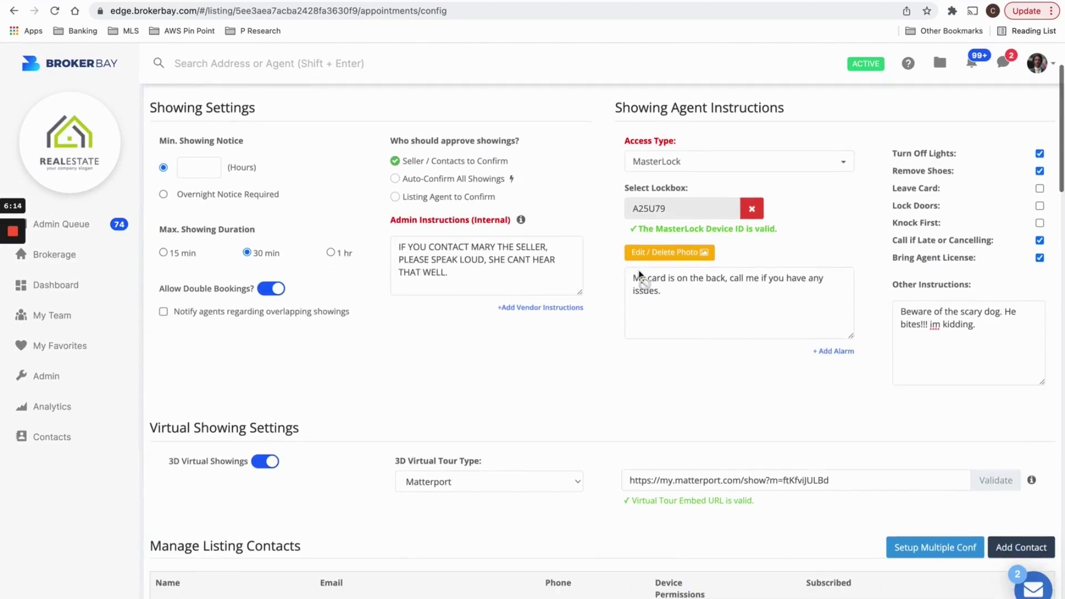
pyautogui.scroll(-5, 638, 272)
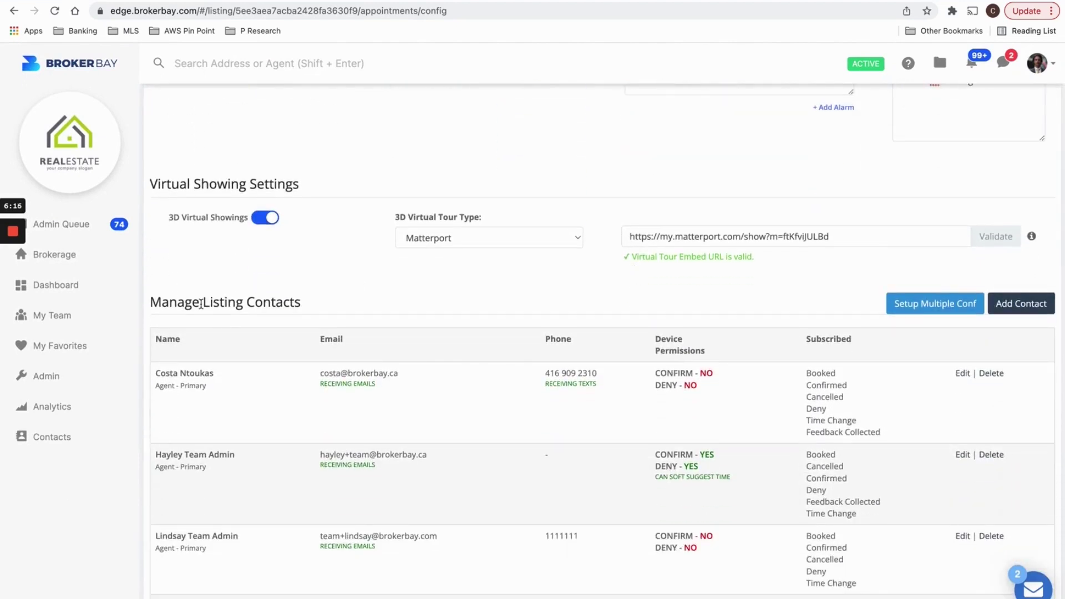
pyautogui.moveTo(201, 304); pyautogui.dragTo(328, 312)
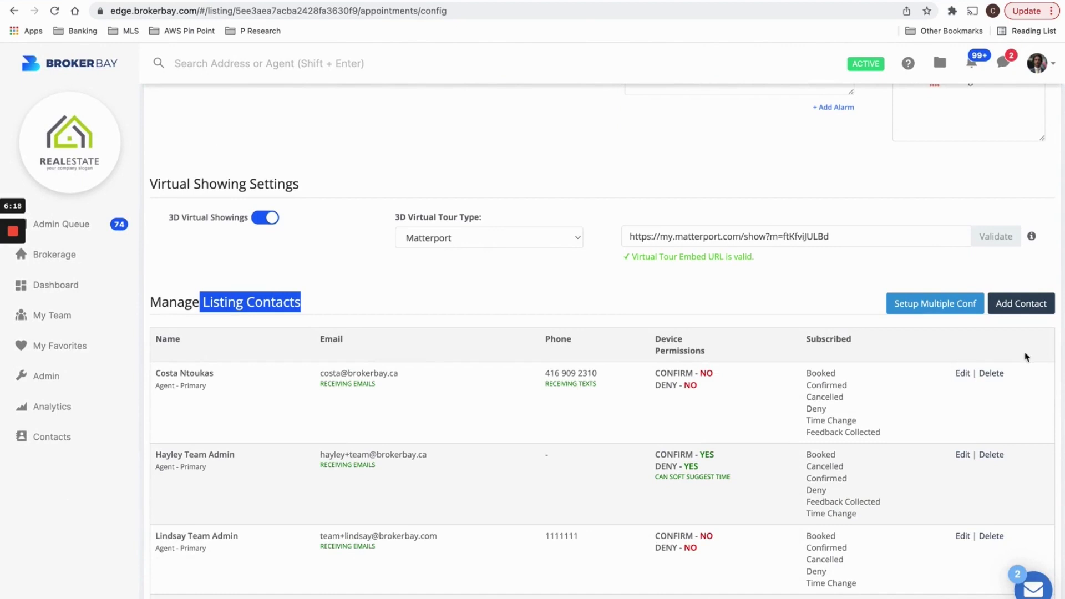
# Start a new listing contact and enter the seller's first and last name.
pyautogui.click(970, 290)
pyautogui.click(1024, 307)
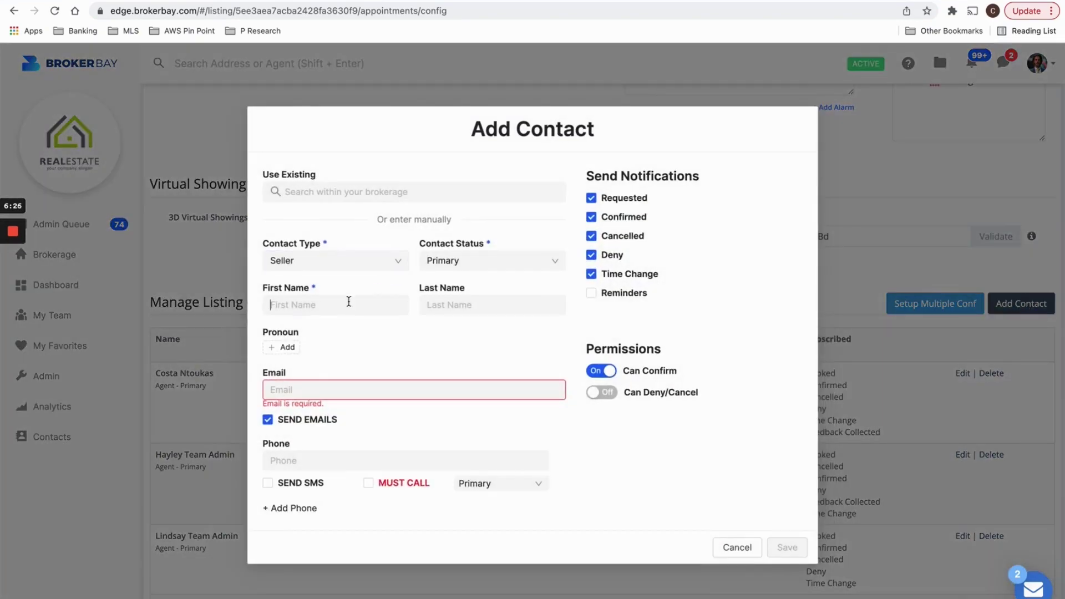
pyautogui.click(349, 301)
pyautogui.press('Tab')
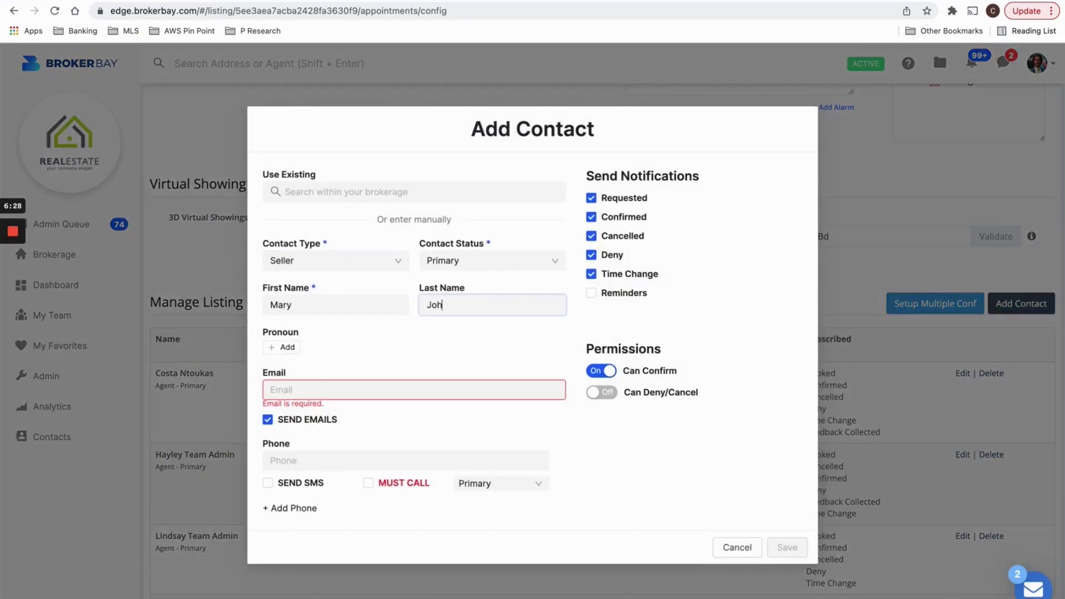
# Enter the seller's e-mail address, correcting a mistyped part.
pyautogui.click(414, 390)
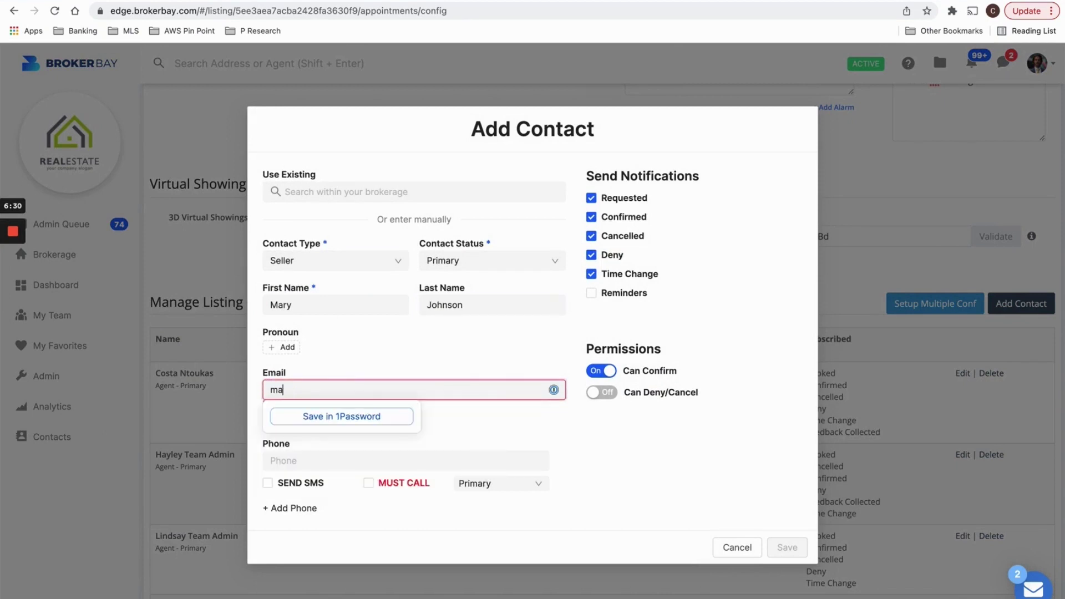
pyautogui.click(358, 355)
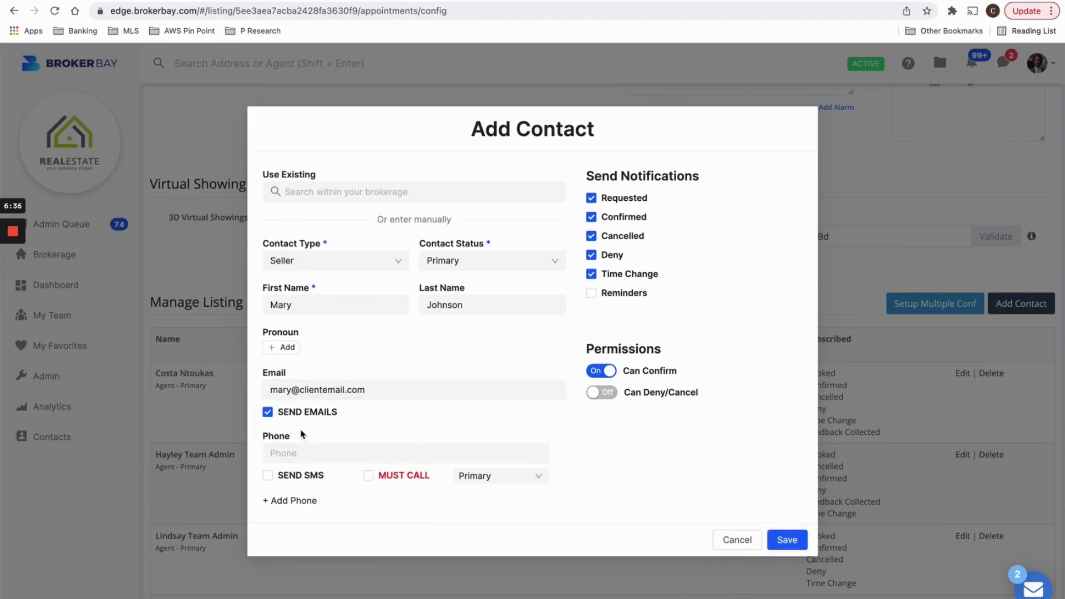
# Enter the seller's phone number with text messages on, discarding an extra phone row.
pyautogui.click(343, 450)
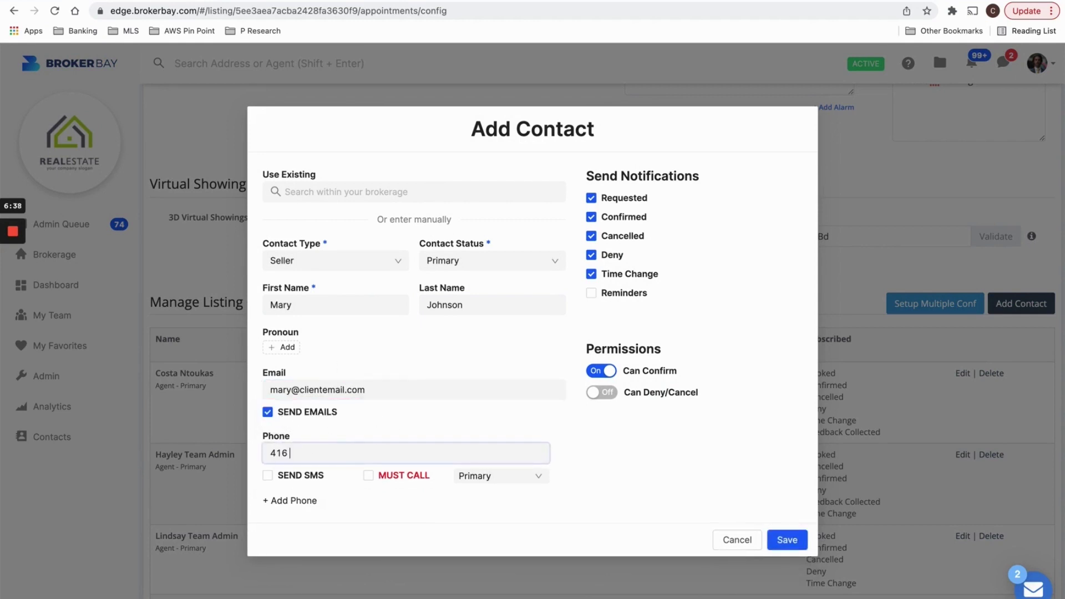
pyautogui.click(268, 475)
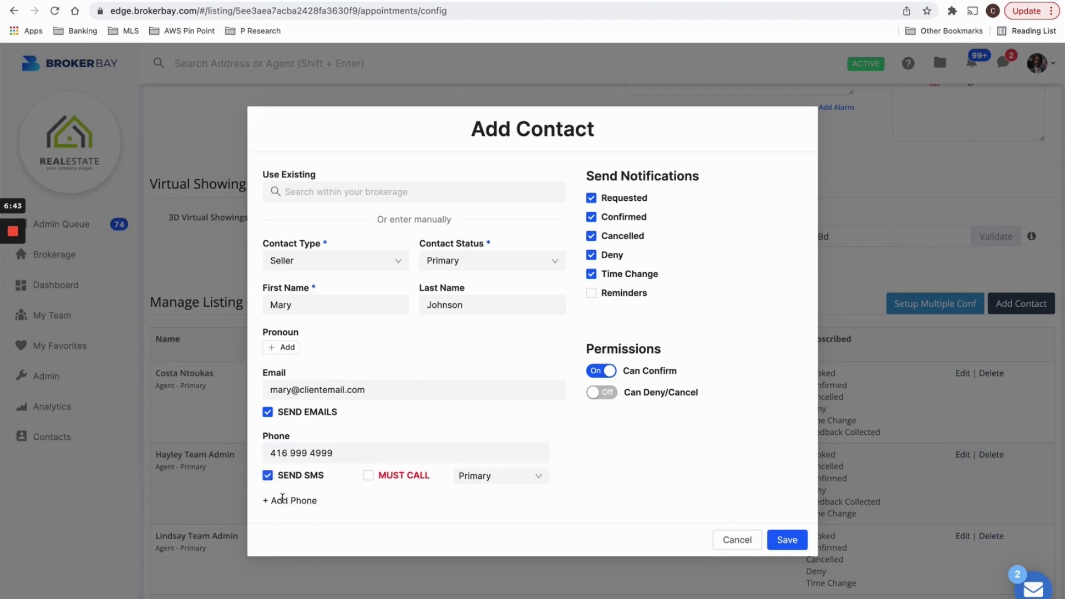
pyautogui.click(283, 499)
pyautogui.write('aa')
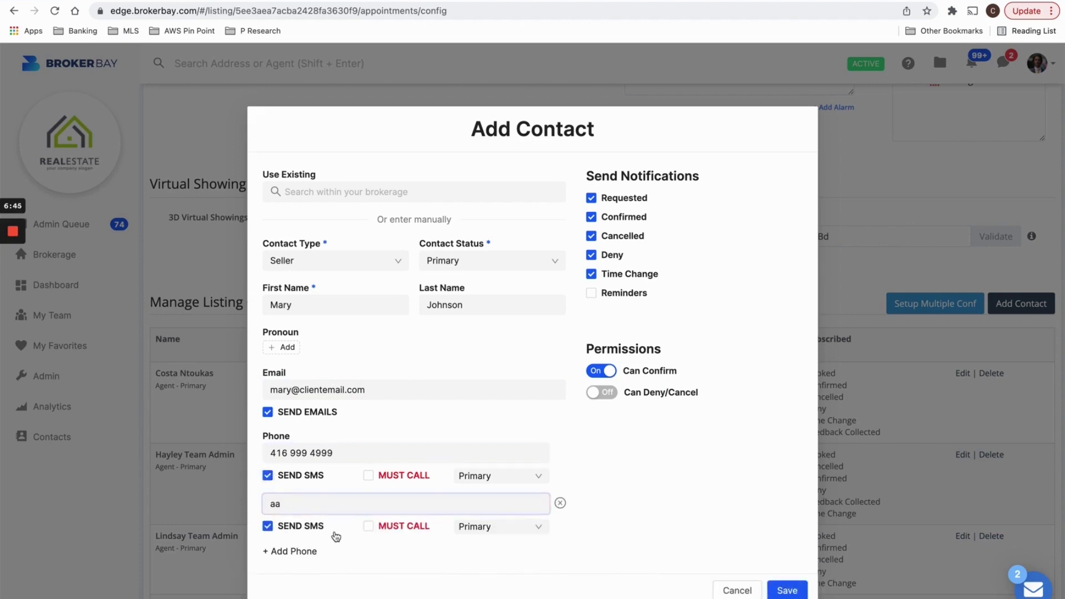
pyautogui.click(560, 502)
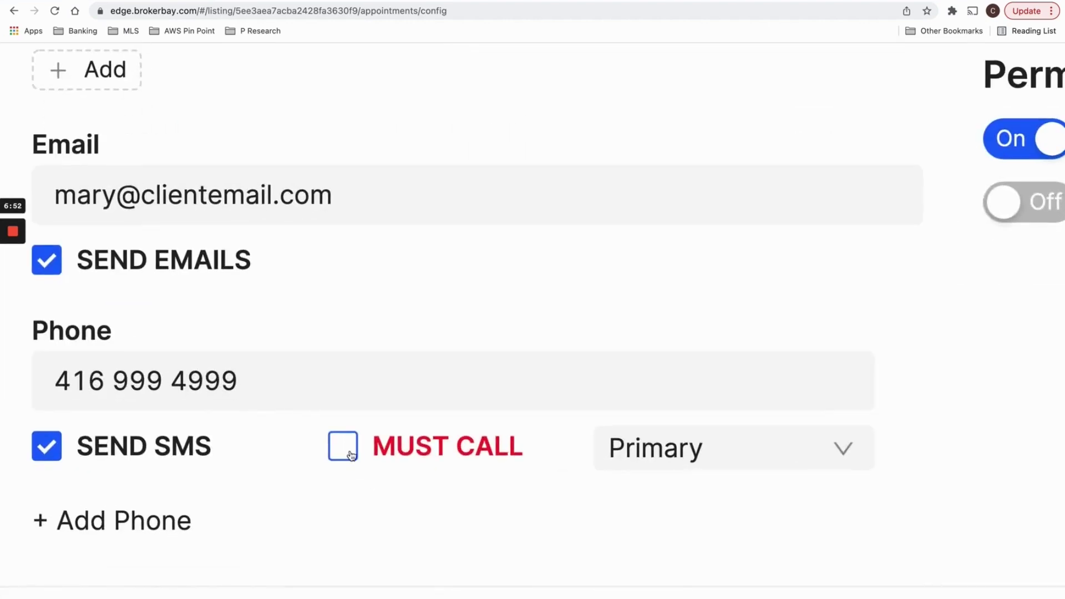
# Leave MUST CALL unchecked and keep SEND SMS on for the phone number.
pyautogui.click(350, 455)
pyautogui.moveTo(368, 454); pyautogui.dragTo(555, 466)
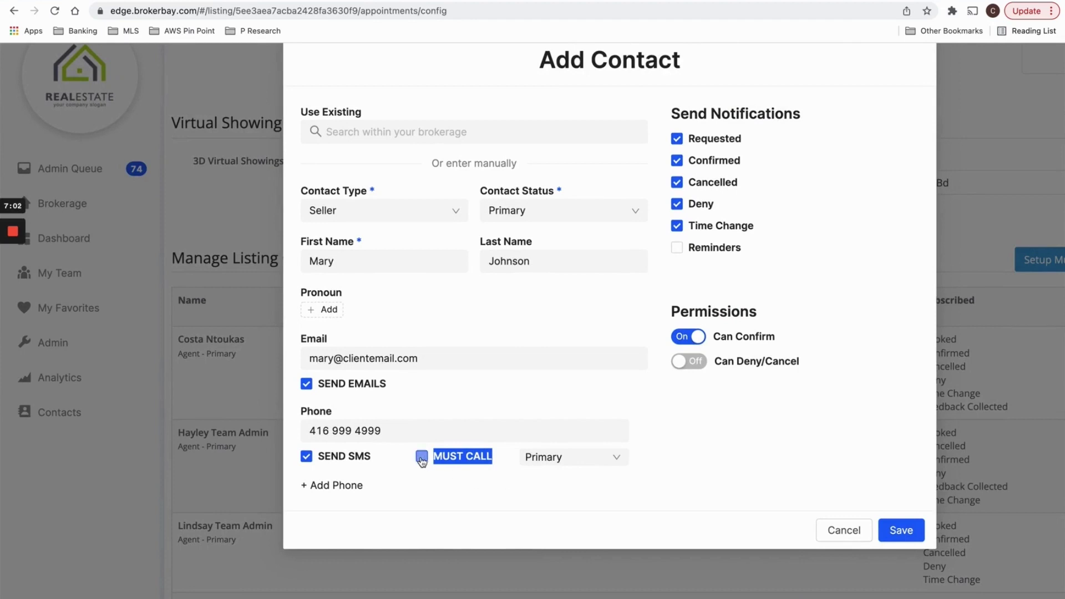
pyautogui.click(444, 463)
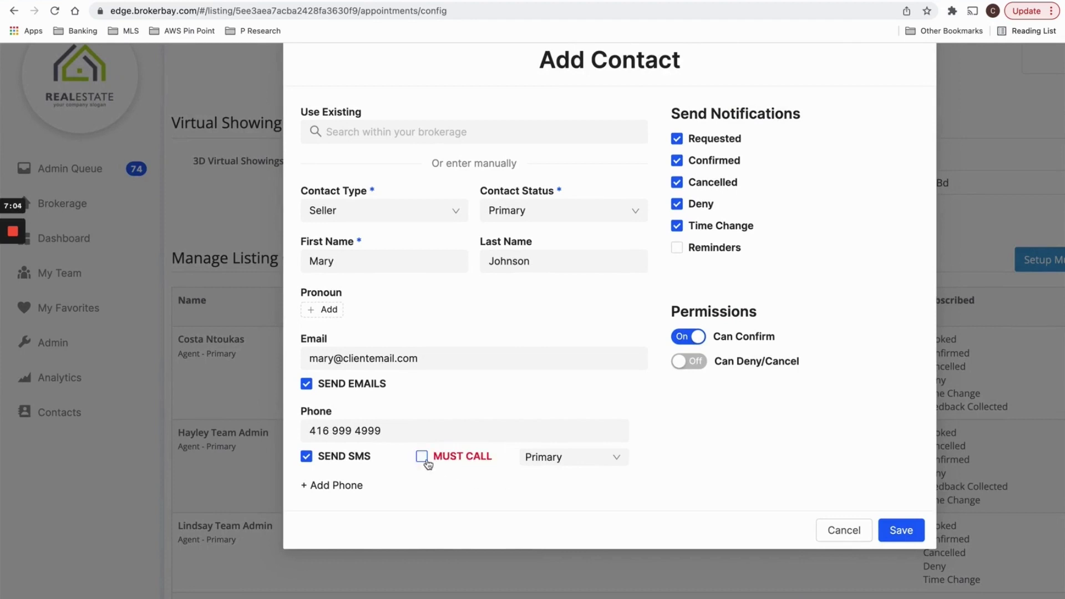
pyautogui.click(444, 463)
pyautogui.click(423, 460)
pyautogui.moveTo(388, 384); pyautogui.dragTo(319, 390)
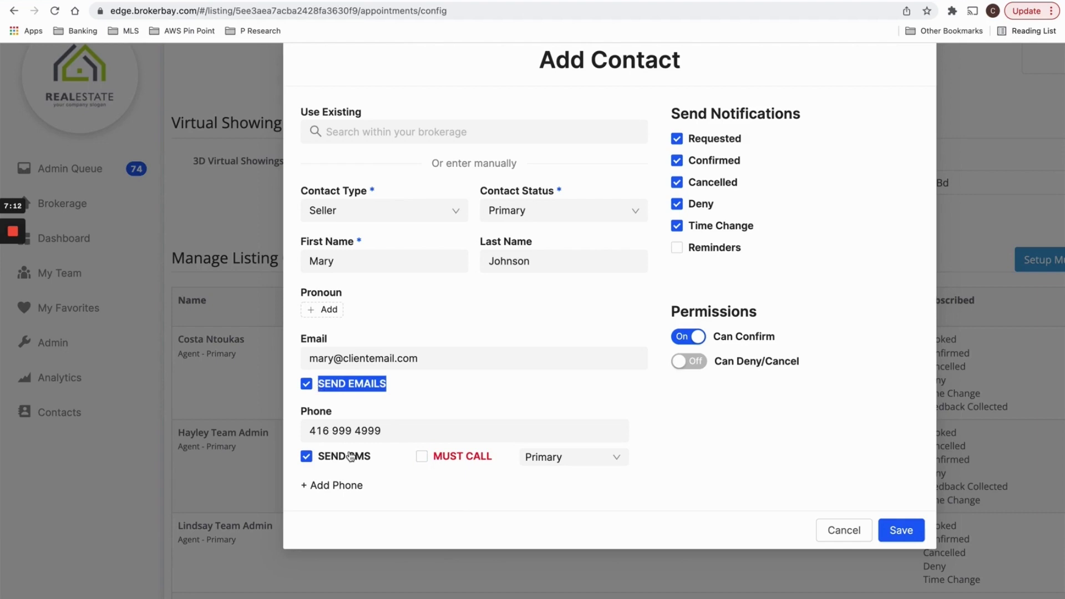
pyautogui.click(373, 465)
pyautogui.click(318, 465)
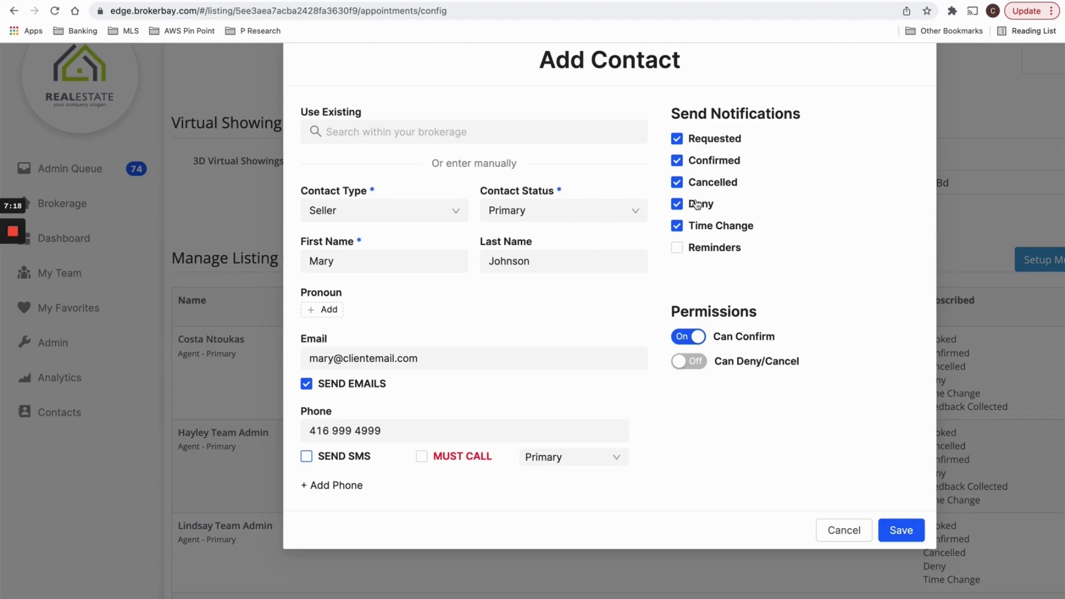
pyautogui.click(345, 464)
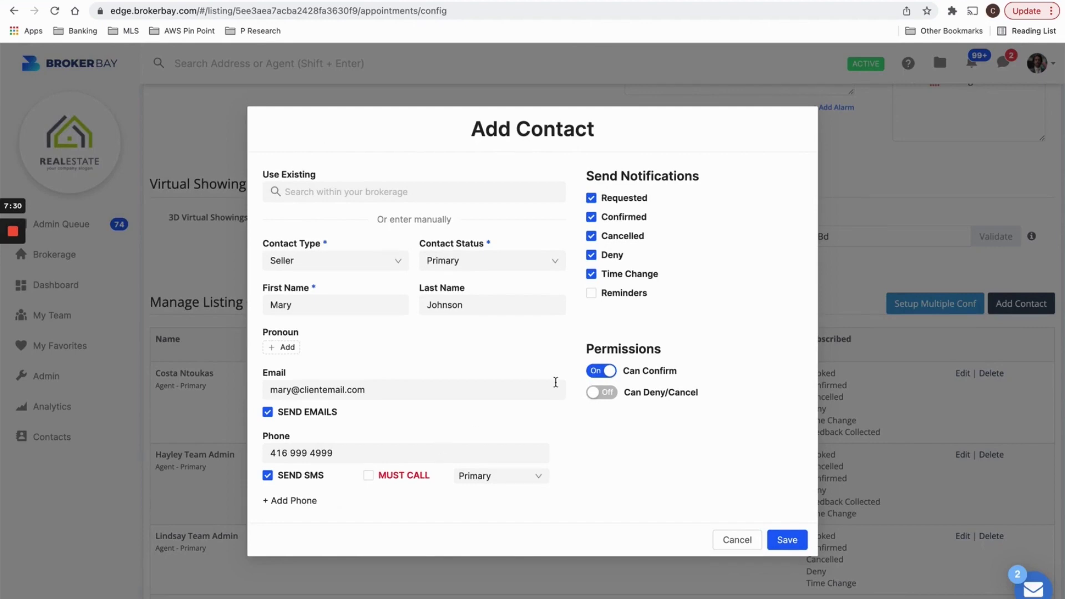
# Turn on the Can Deny/Cancel permission for the seller contact.
pyautogui.scroll(5, 692, 359)
pyautogui.moveTo(480, 336); pyautogui.dragTo(645, 346)
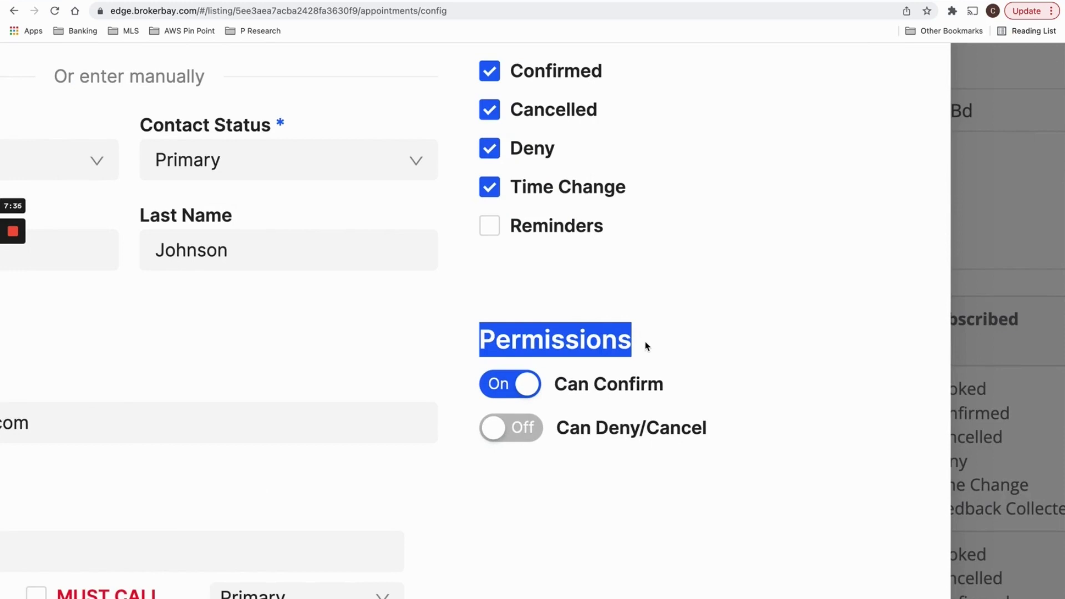
pyautogui.moveTo(595, 384); pyautogui.dragTo(708, 401)
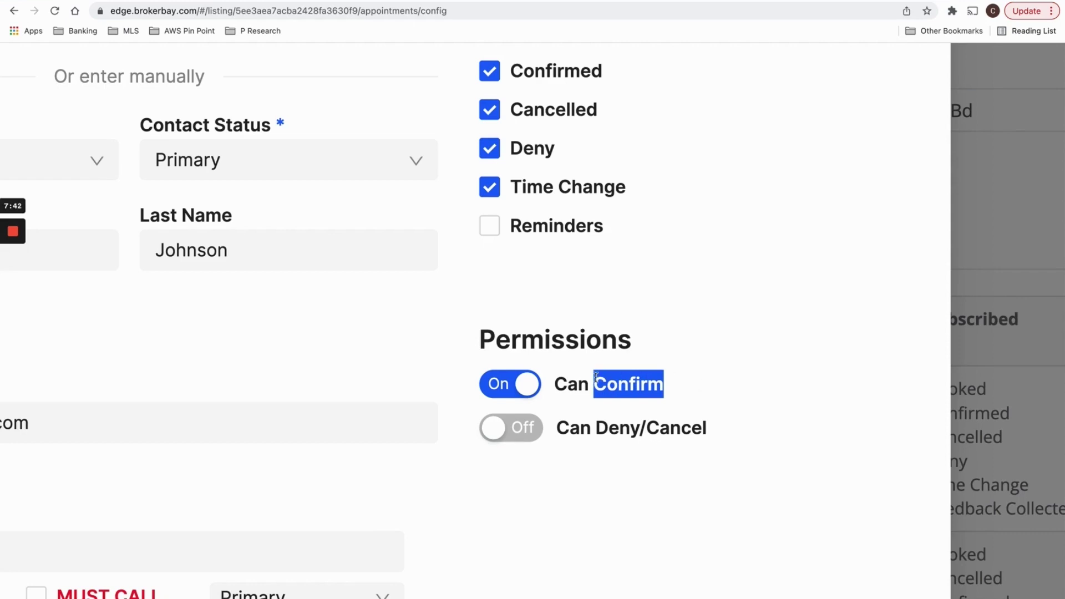
pyautogui.moveTo(595, 379); pyautogui.dragTo(679, 383)
pyautogui.click(503, 444)
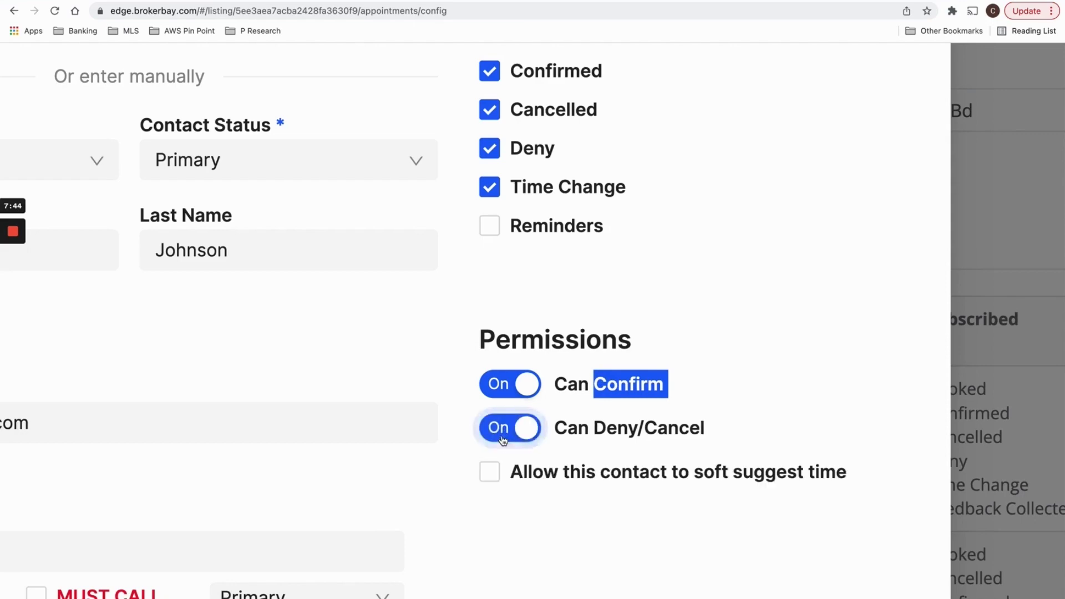
pyautogui.moveTo(594, 433); pyautogui.dragTo(738, 444)
pyautogui.scroll(-2, 738, 447)
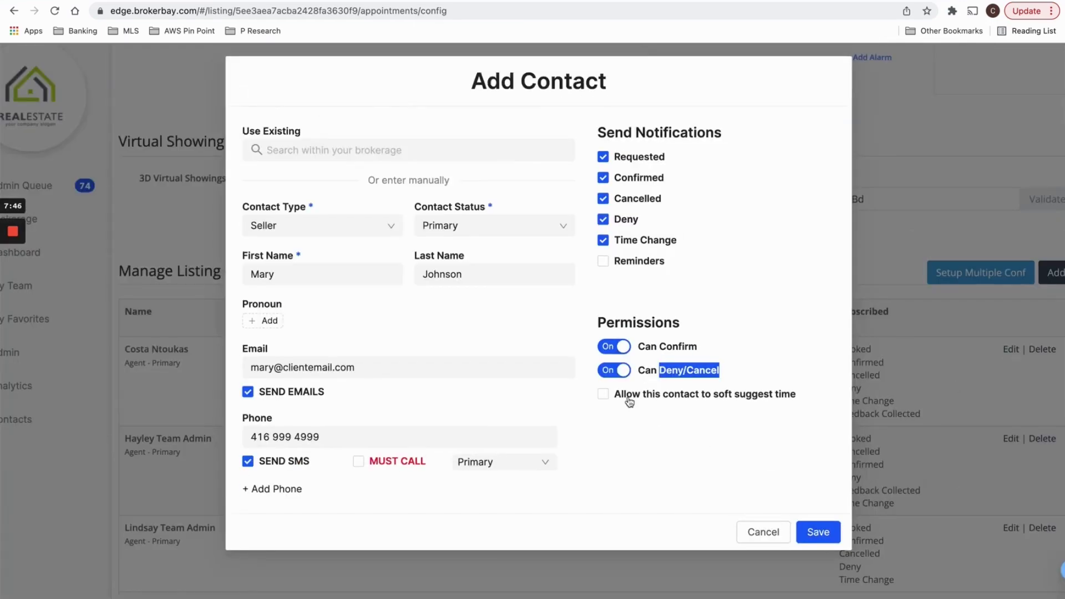
# Allow the contact to soft suggest a time, then save and confirm the contact.
pyautogui.click(489, 354)
pyautogui.moveTo(509, 364); pyautogui.dragTo(791, 361)
pyautogui.moveTo(766, 397); pyautogui.dragTo(814, 405)
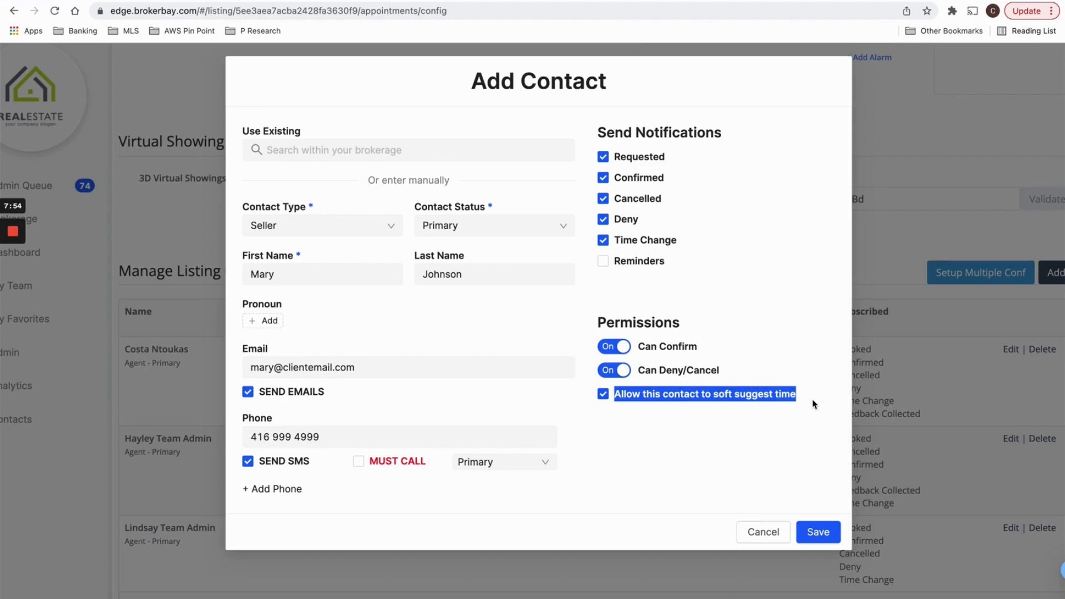
pyautogui.click(814, 404)
pyautogui.click(758, 400)
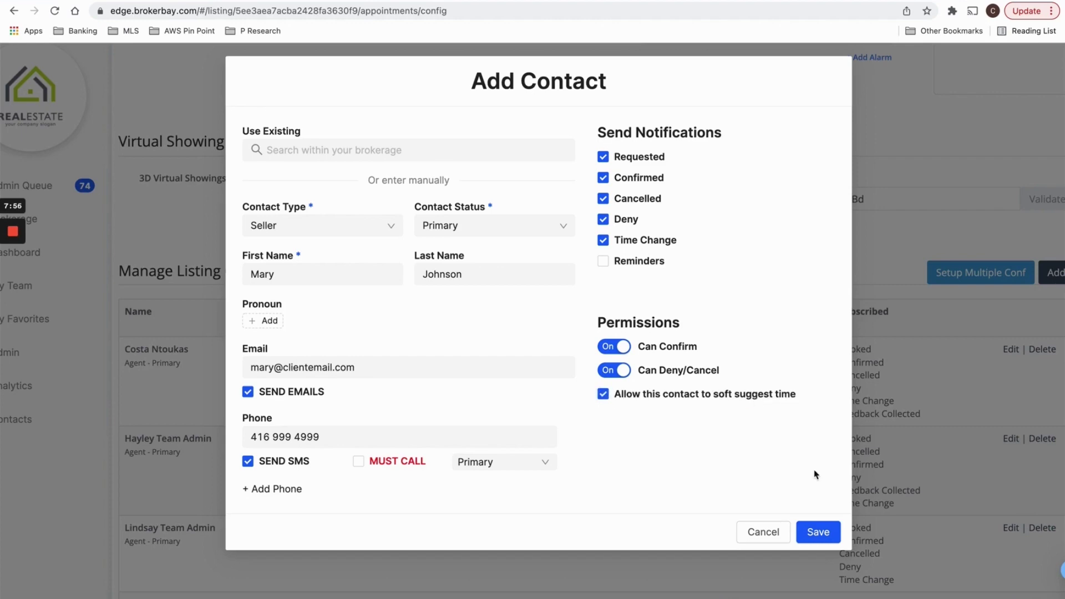
pyautogui.click(831, 528)
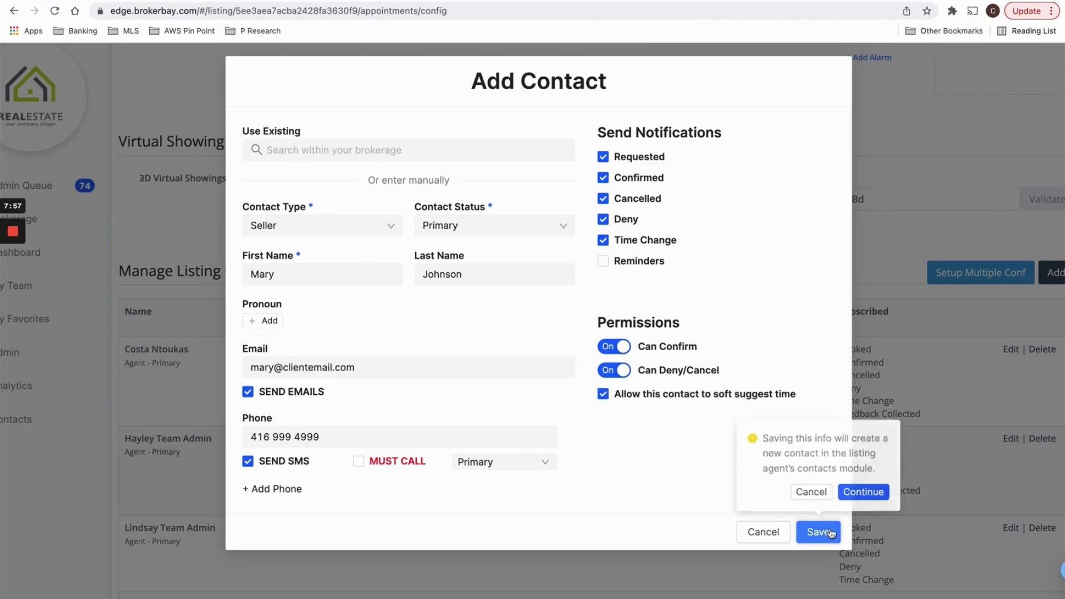
pyautogui.click(870, 493)
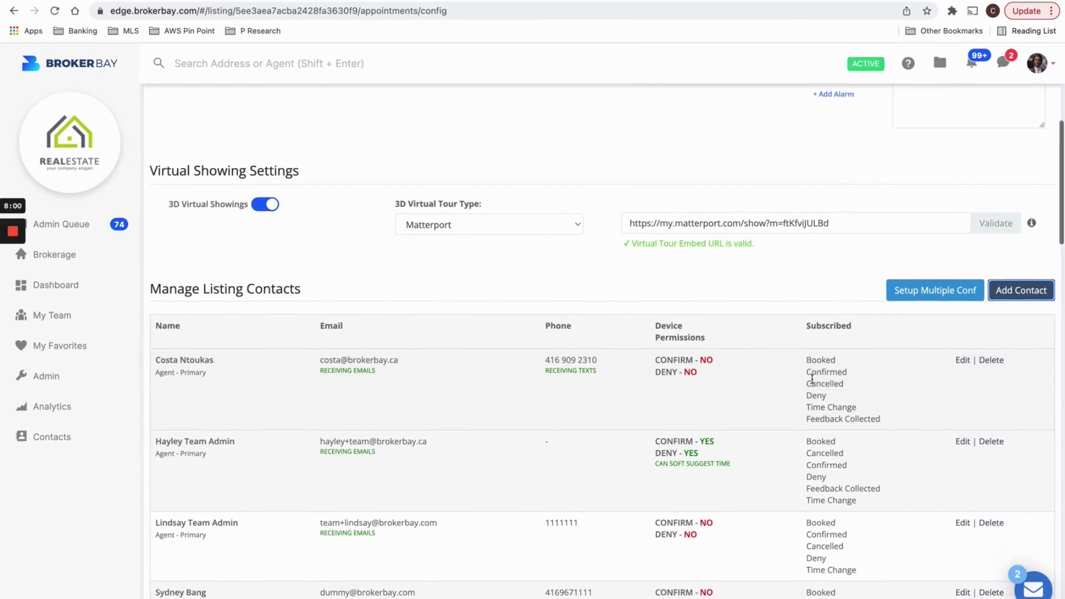
# In Showing Availability, mark Monday–Thursday 7:00–8:30 am and Saturday 7:00–9:30 am available.
pyautogui.scroll(-2, 665, 488)
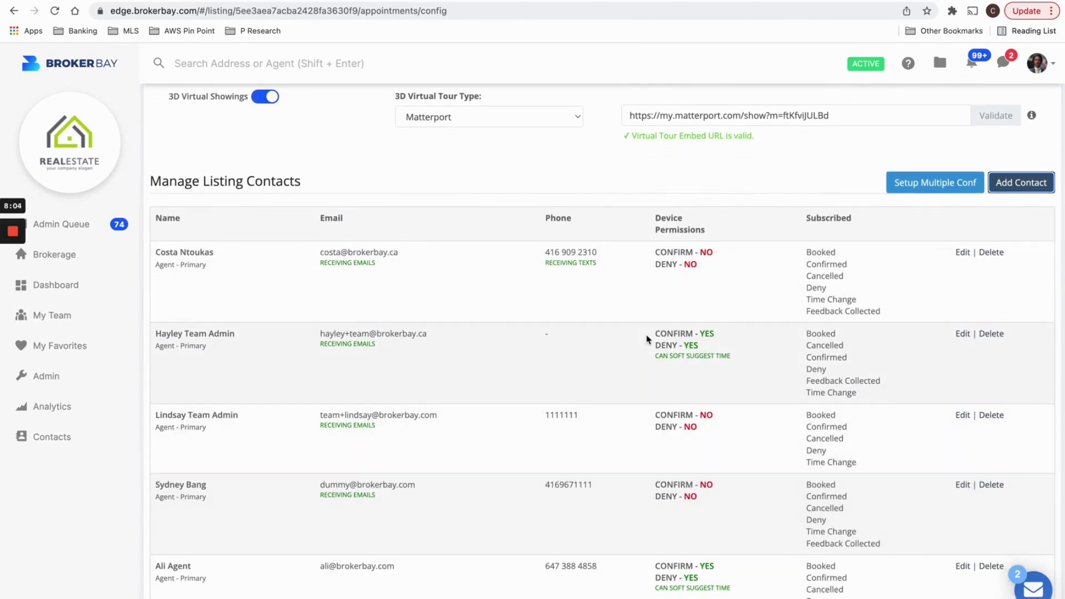
pyautogui.scroll(-5, 647, 338)
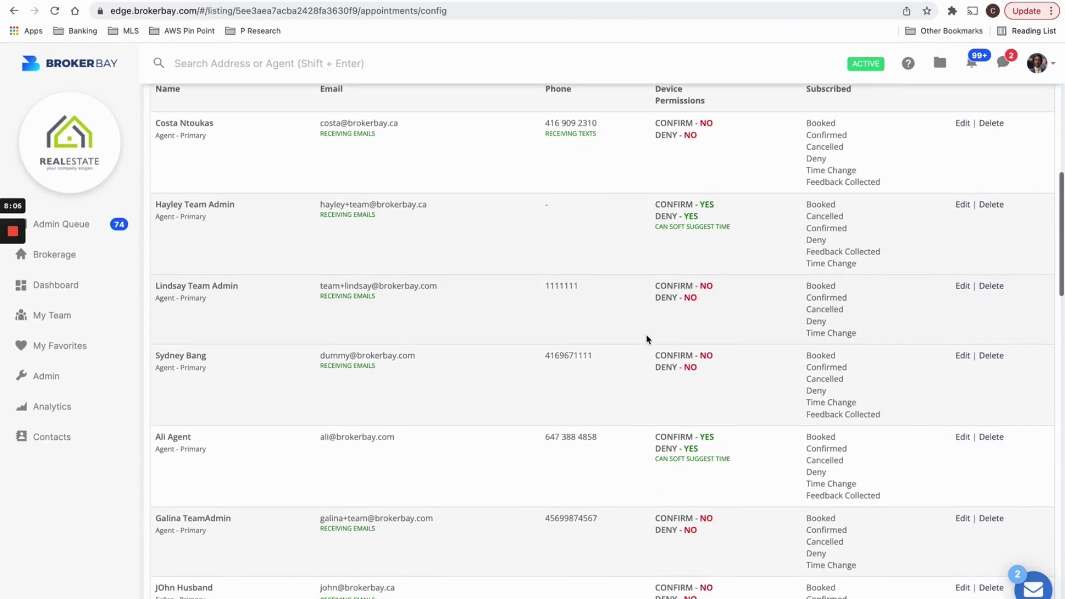
pyautogui.scroll(-7, 647, 339)
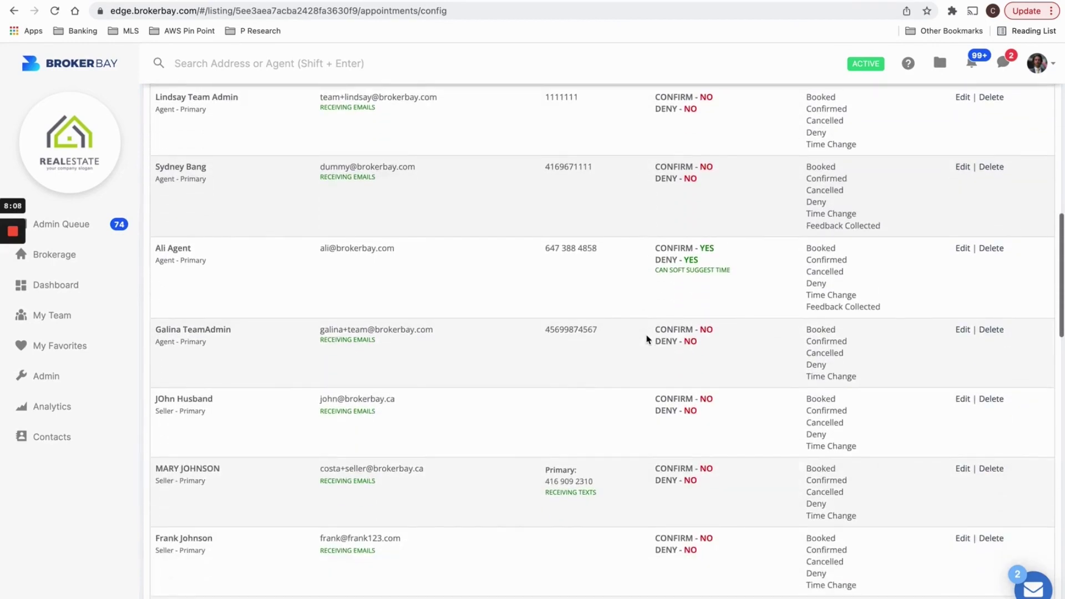
pyautogui.scroll(-20, 647, 339)
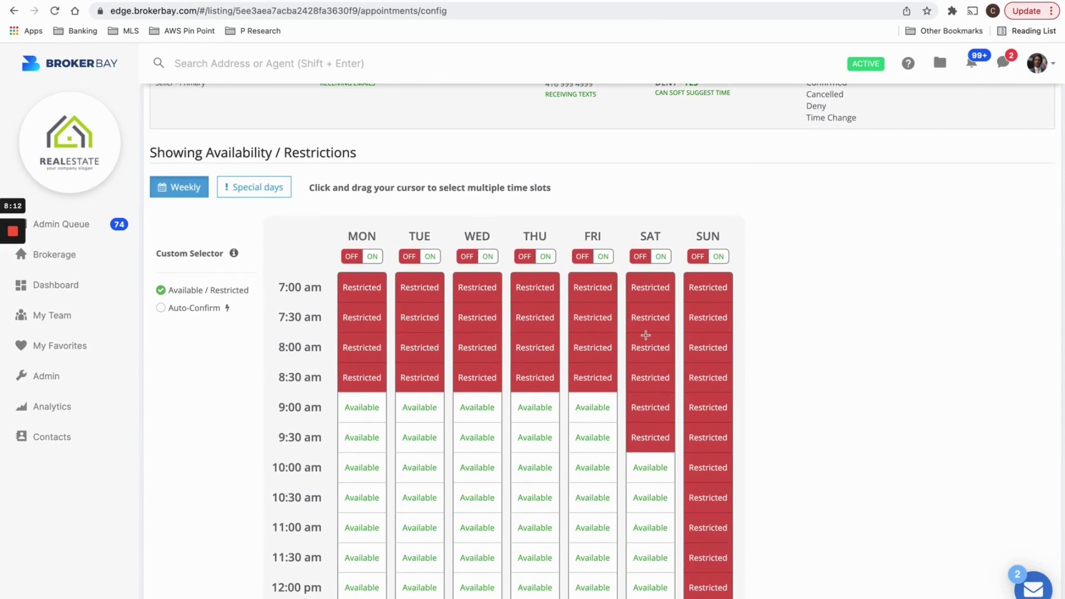
pyautogui.scroll(-1, 646, 335)
pyautogui.moveTo(203, 116); pyautogui.dragTo(362, 119)
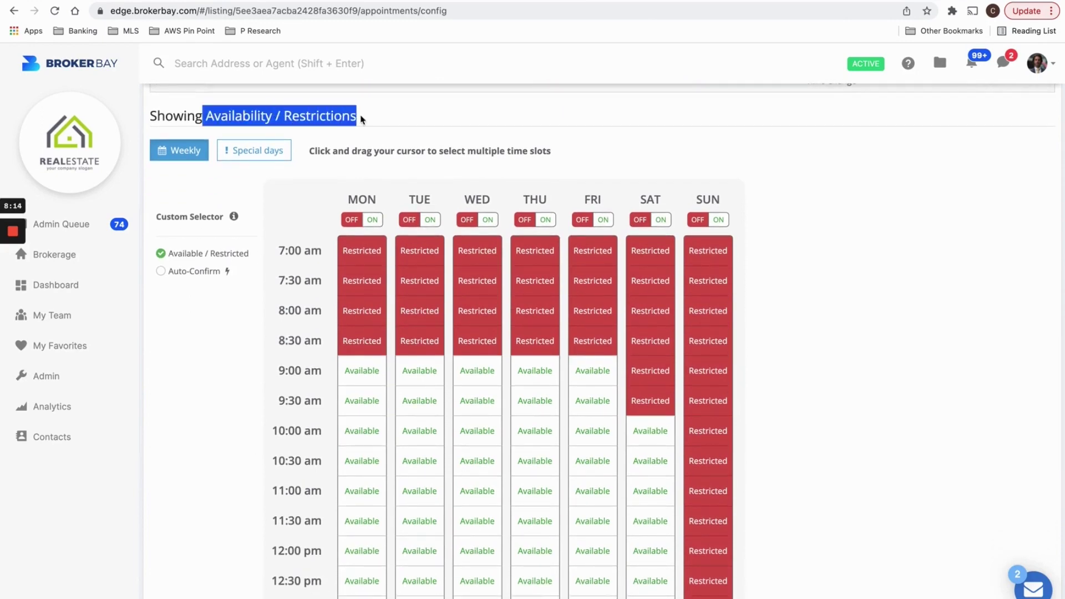
pyautogui.click(362, 119)
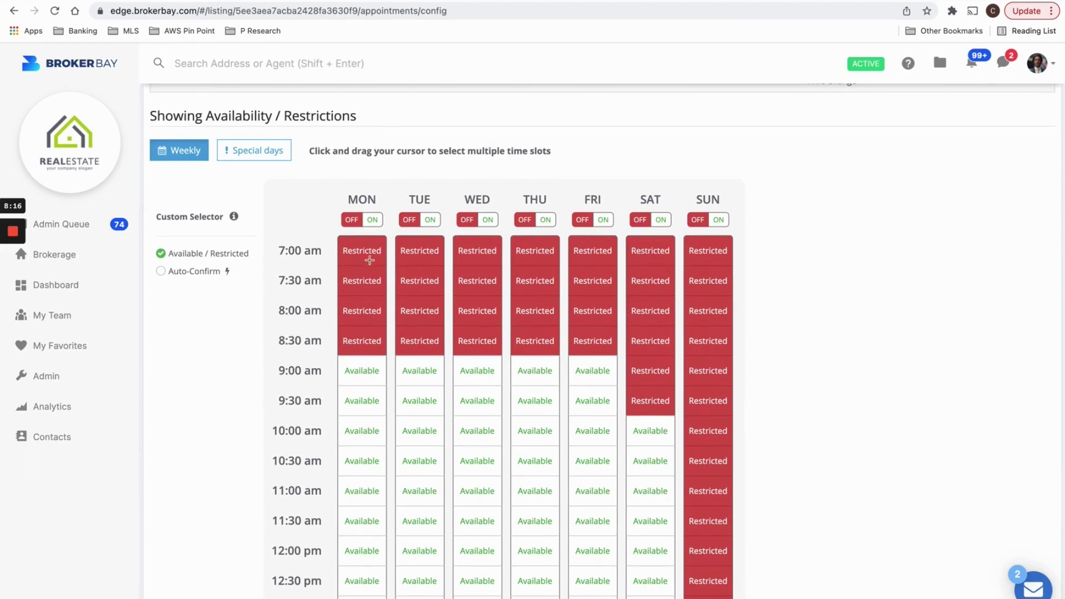
pyautogui.moveTo(370, 259); pyautogui.dragTo(533, 340)
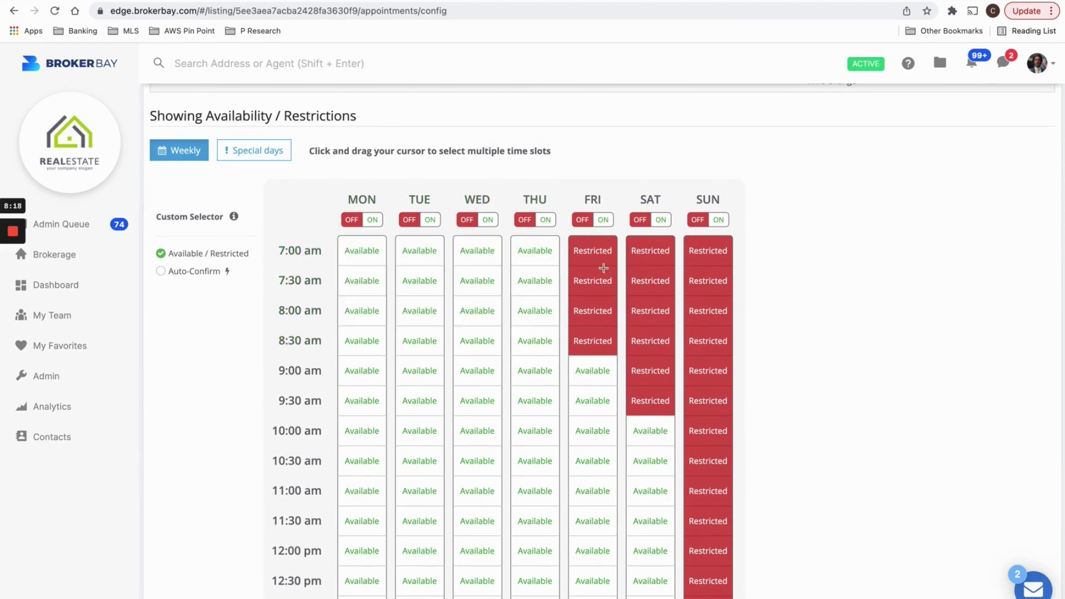
pyautogui.moveTo(594, 251); pyautogui.dragTo(605, 339)
pyautogui.scroll(-1, 655, 299)
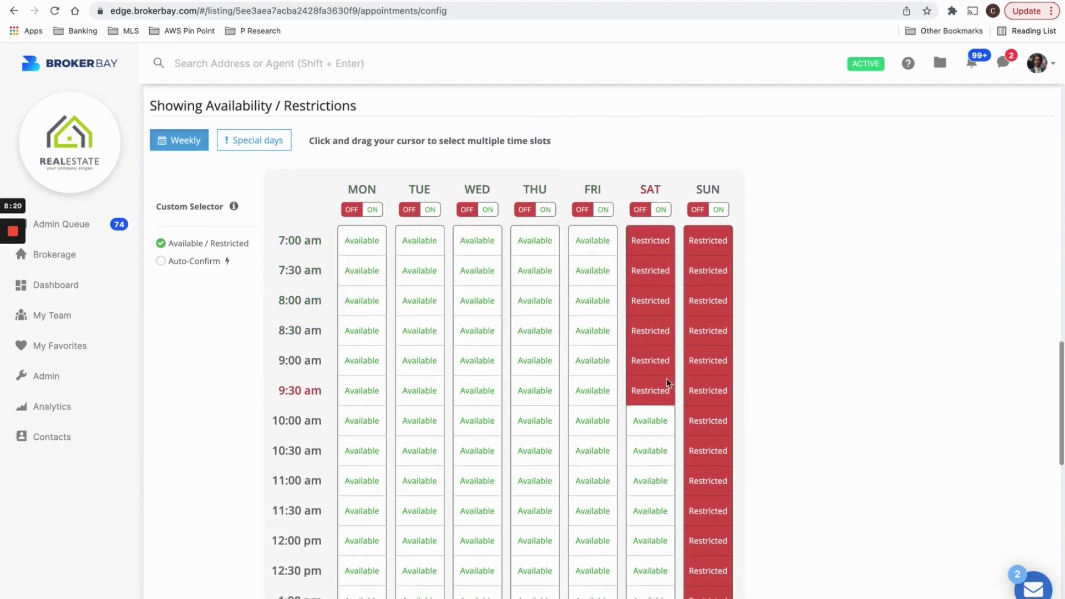
pyautogui.moveTo(632, 230); pyautogui.dragTo(660, 386)
# Restrict Monday–Saturday 7:00–8:00 am and Saturday 8:30–9:00 am, keeping 9:30 am open.
pyautogui.moveTo(357, 240); pyautogui.dragTo(655, 318)
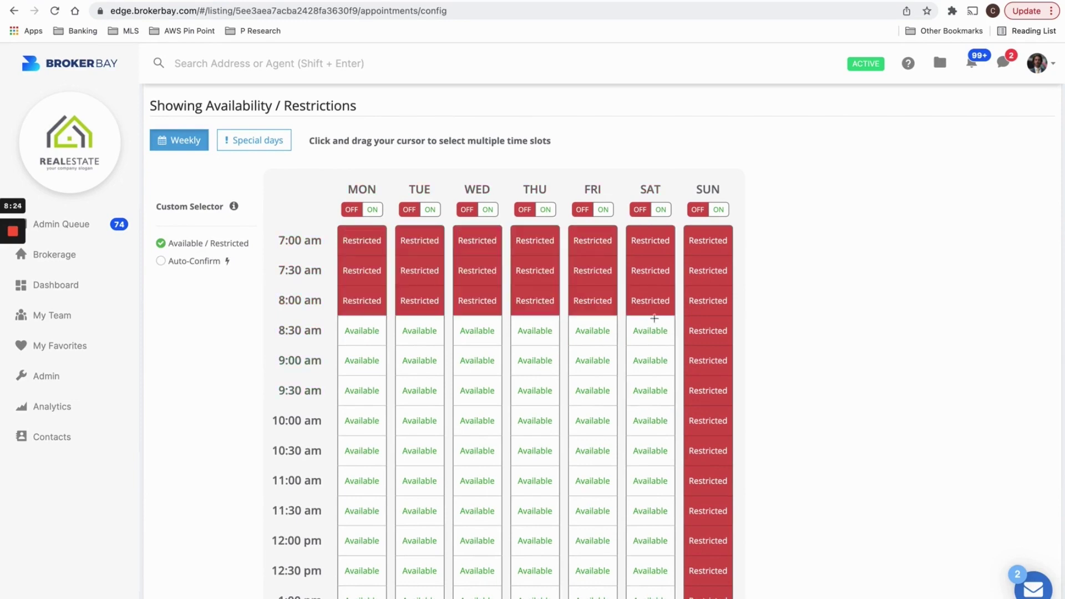
pyautogui.moveTo(671, 382); pyautogui.dragTo(633, 333)
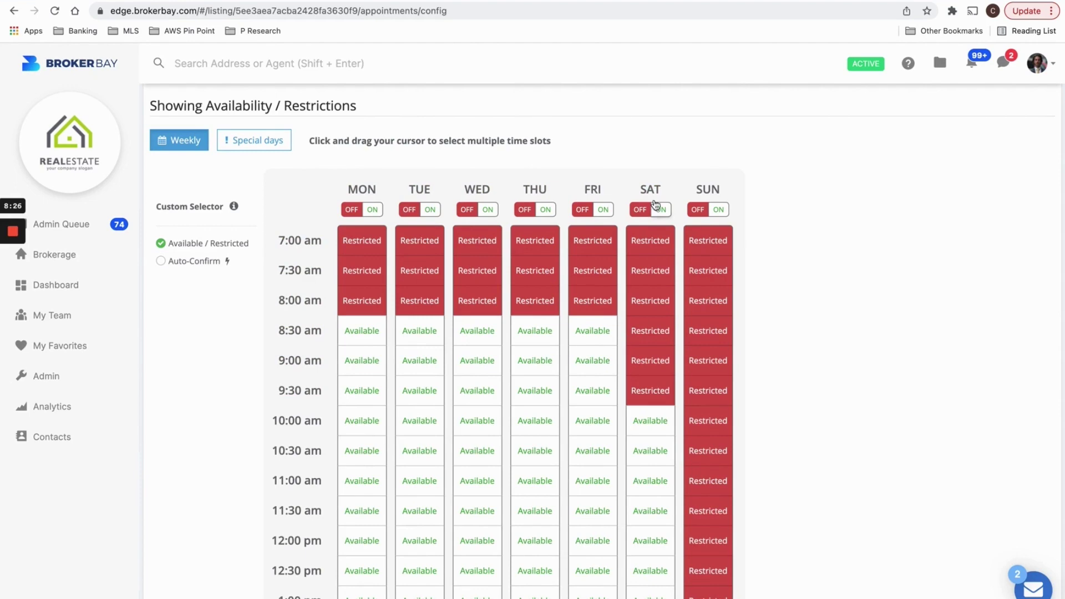
pyautogui.moveTo(659, 414)
pyautogui.mouseDown()
pyautogui.moveTo(655, 395)
pyautogui.moveTo(659, 421)
pyautogui.mouseUp()
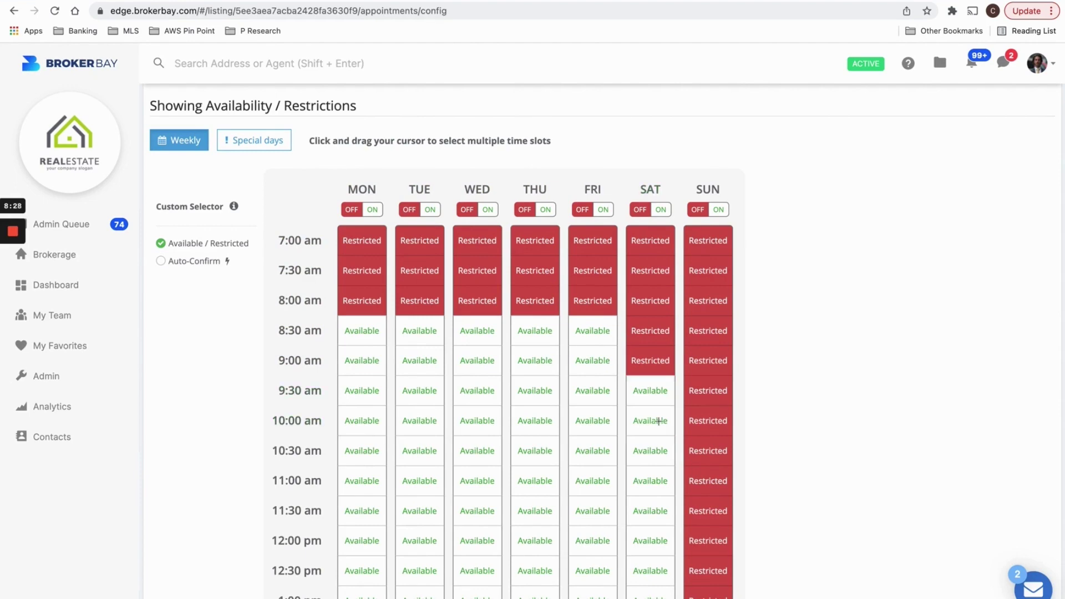
pyautogui.scroll(-10, 655, 419)
pyautogui.scroll(7, 650, 415)
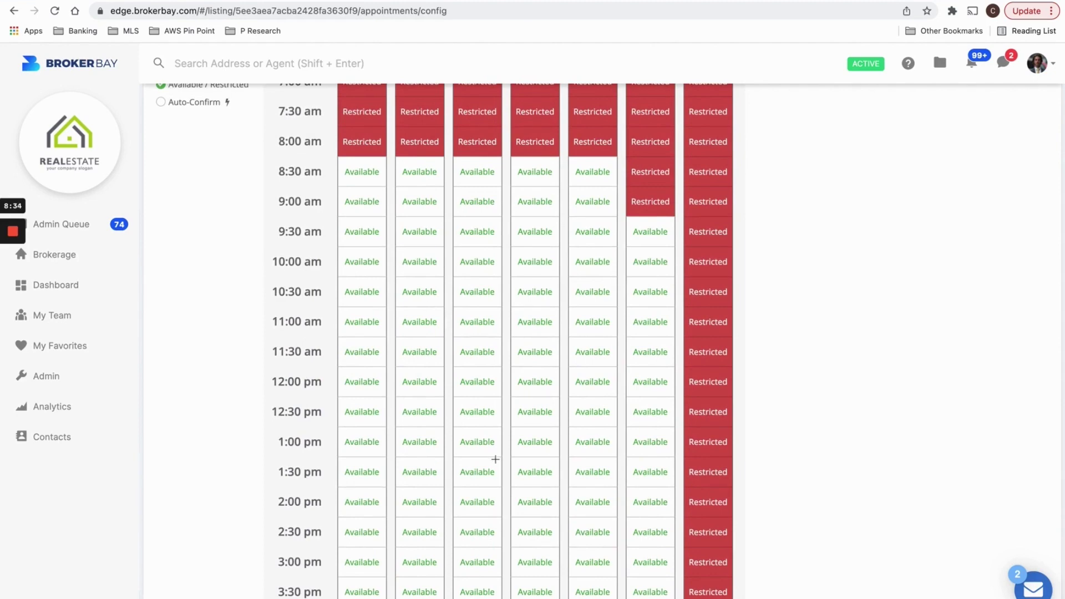
pyautogui.scroll(3, 496, 459)
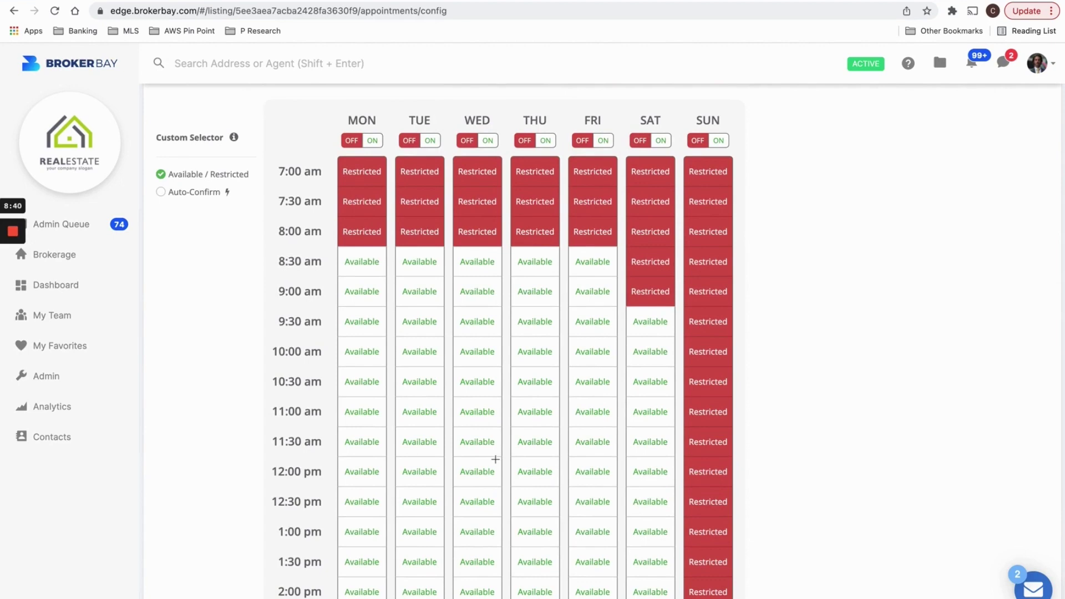
pyautogui.scroll(-1, 495, 459)
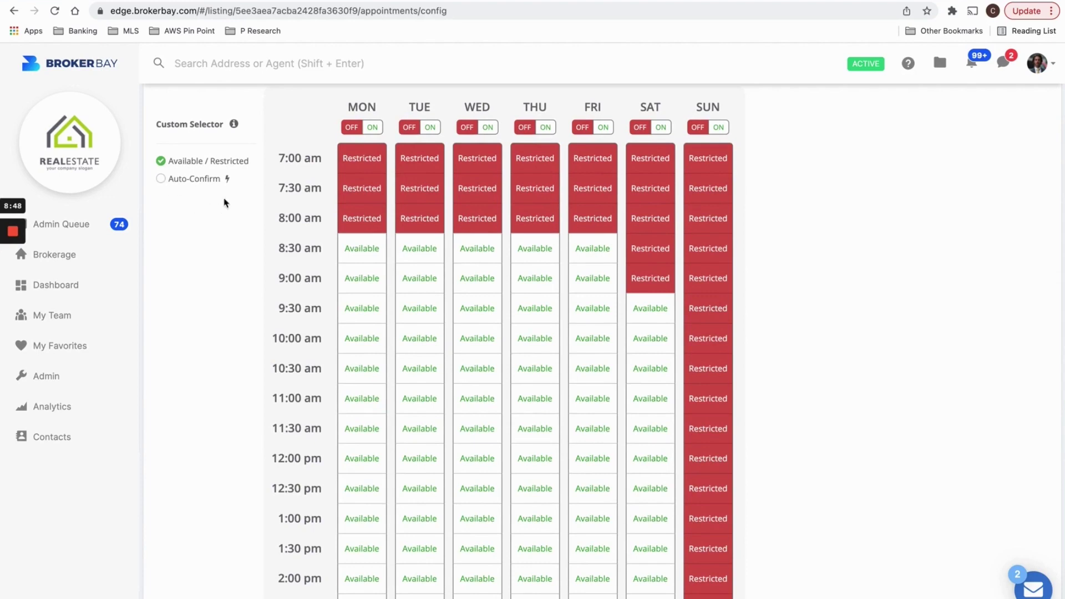
# Auto-confirm weekdays 11:00 am–2:00 pm, Thursday–Friday 2:30–3:00 pm and Monday–Tuesday 10:00–10:30 am.
pyautogui.click(176, 186)
pyautogui.scroll(-3, 357, 392)
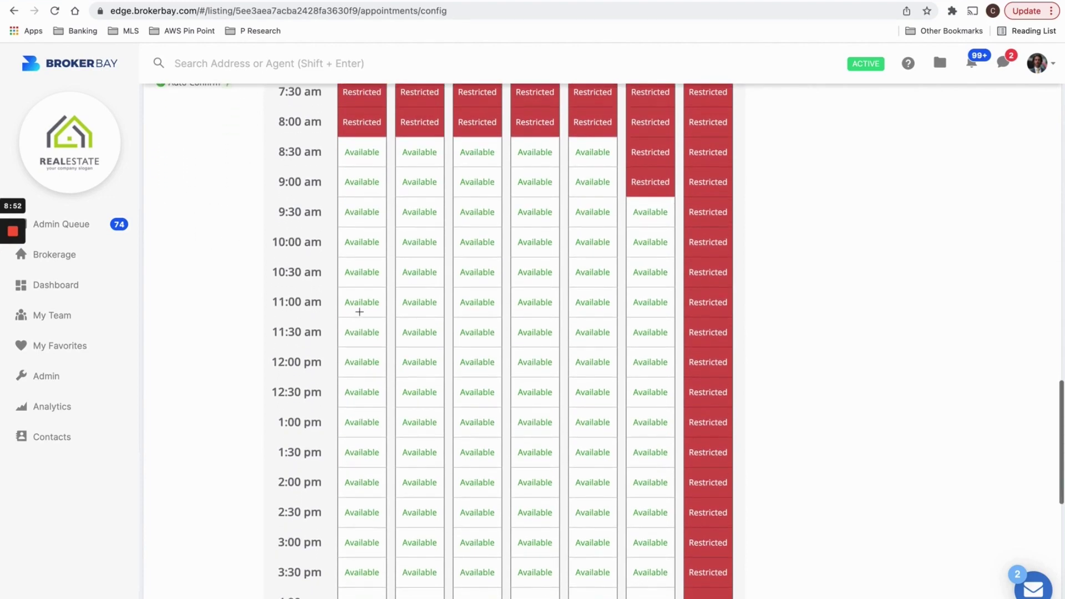
pyautogui.moveTo(357, 305); pyautogui.dragTo(593, 491)
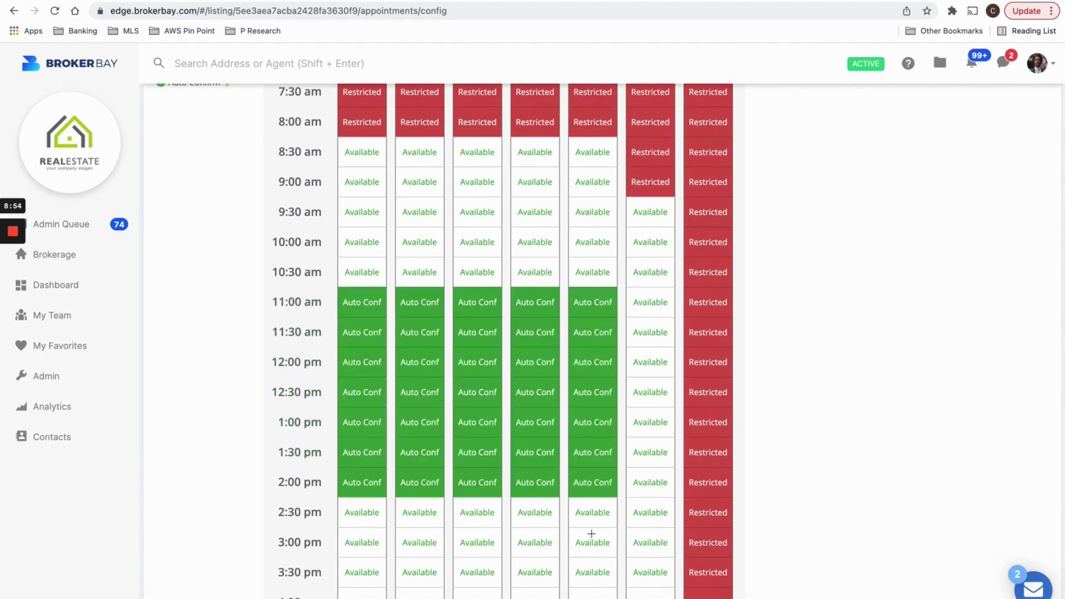
pyautogui.moveTo(591, 534); pyautogui.dragTo(544, 515)
pyautogui.moveTo(360, 243); pyautogui.dragTo(429, 286)
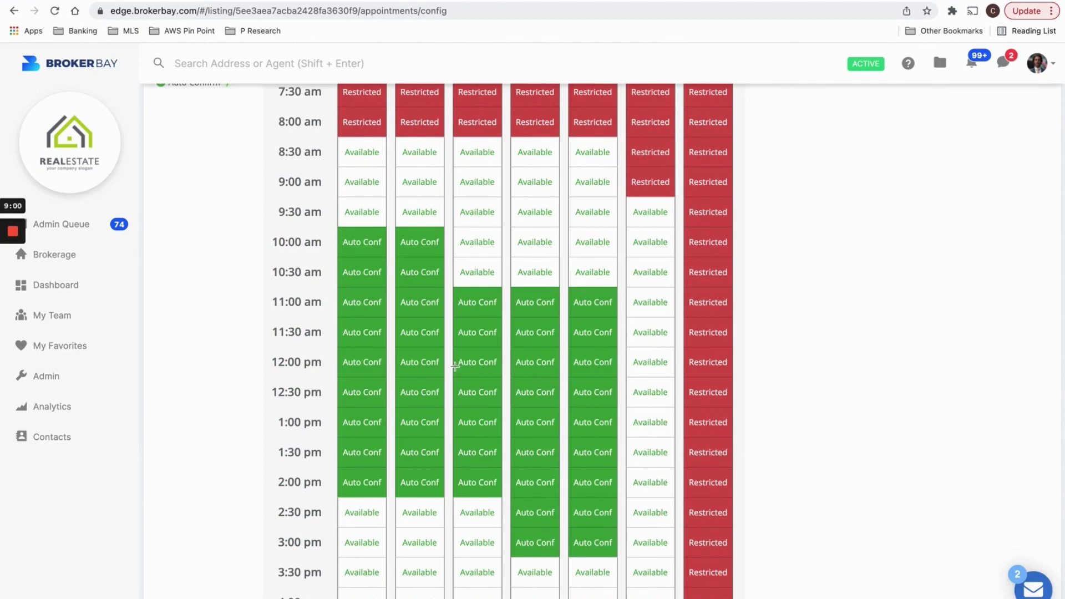
pyautogui.scroll(-5, 454, 367)
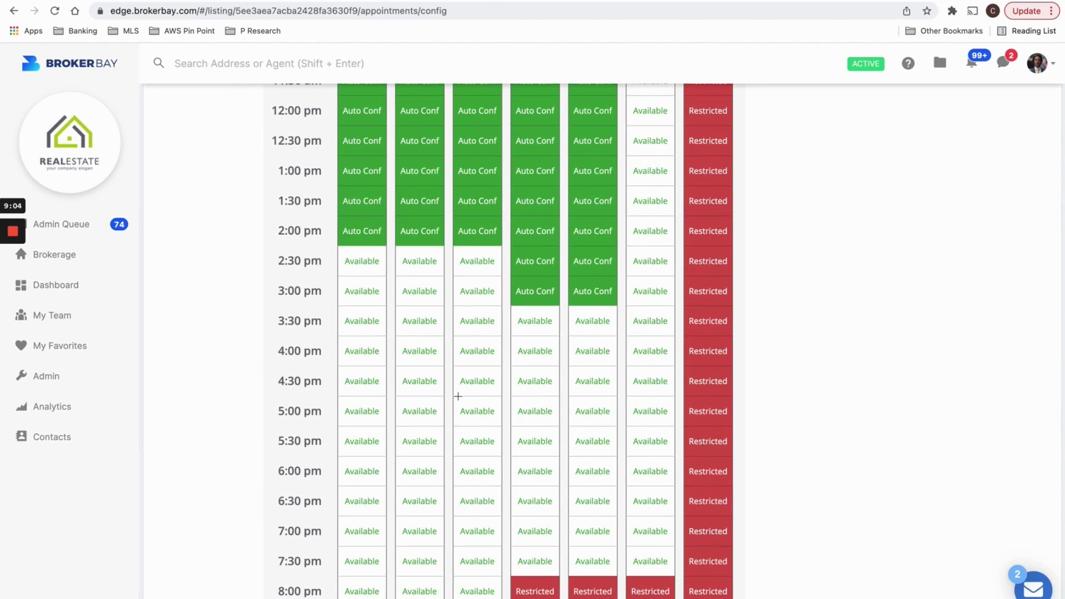
pyautogui.scroll(5, 458, 396)
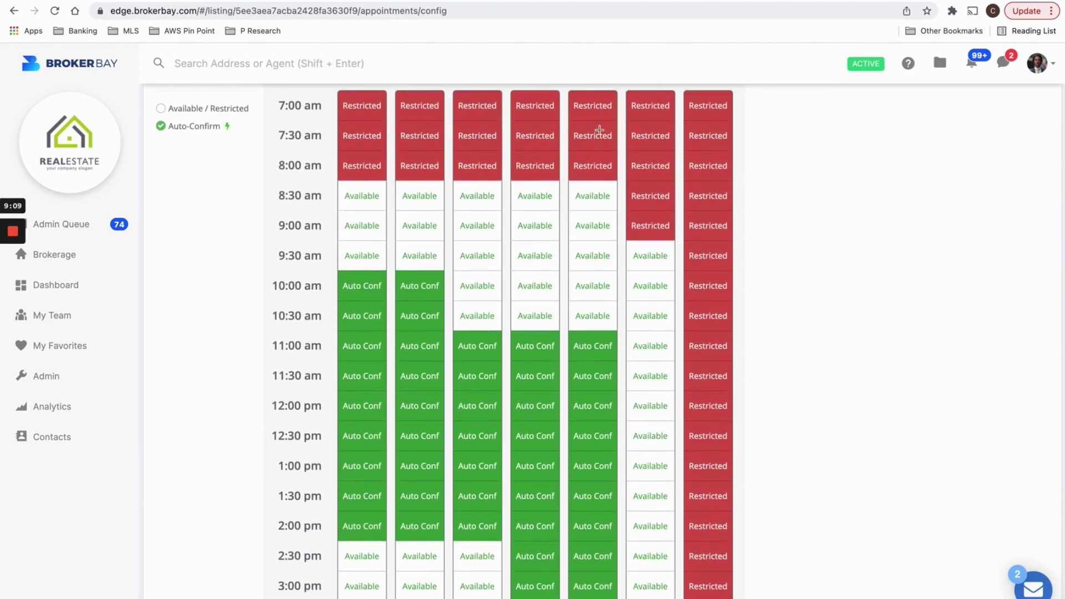
pyautogui.scroll(10, 593, 151)
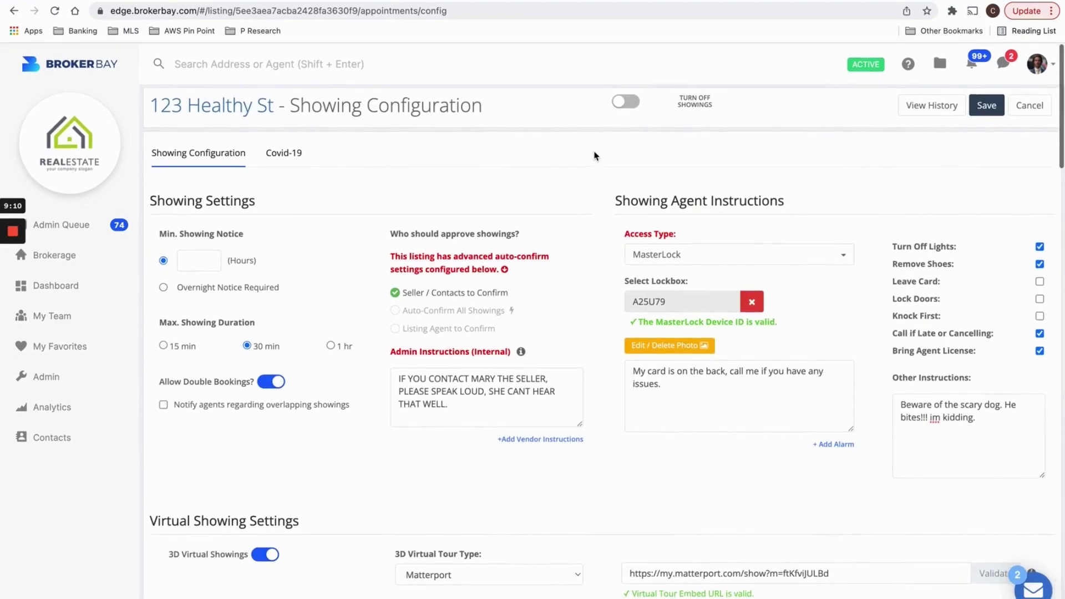